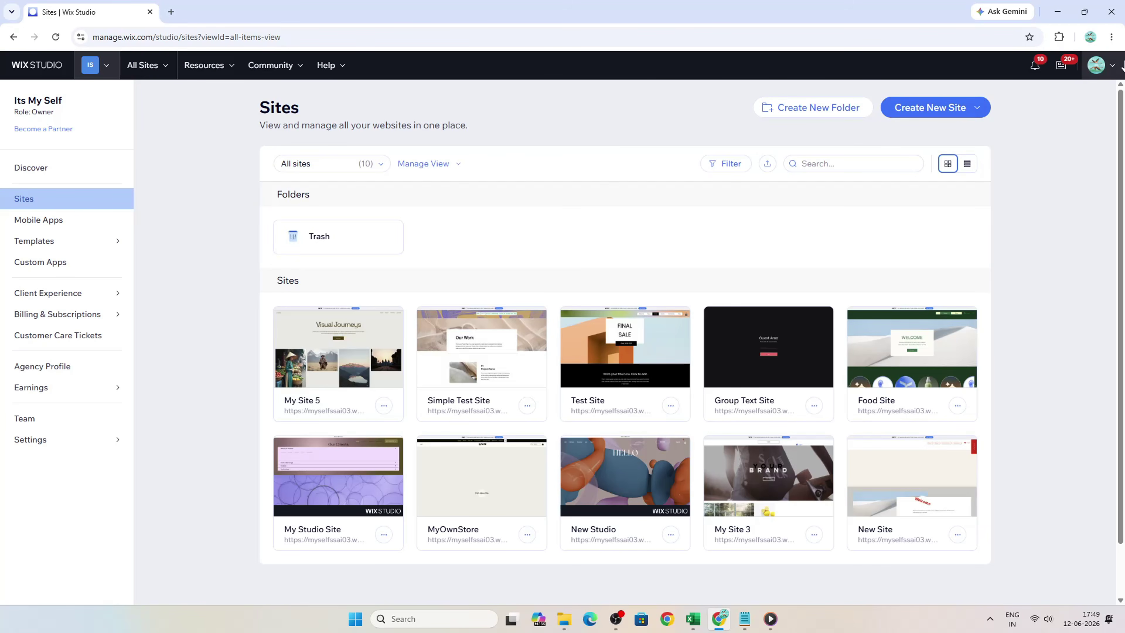
left_click(1116, 70)
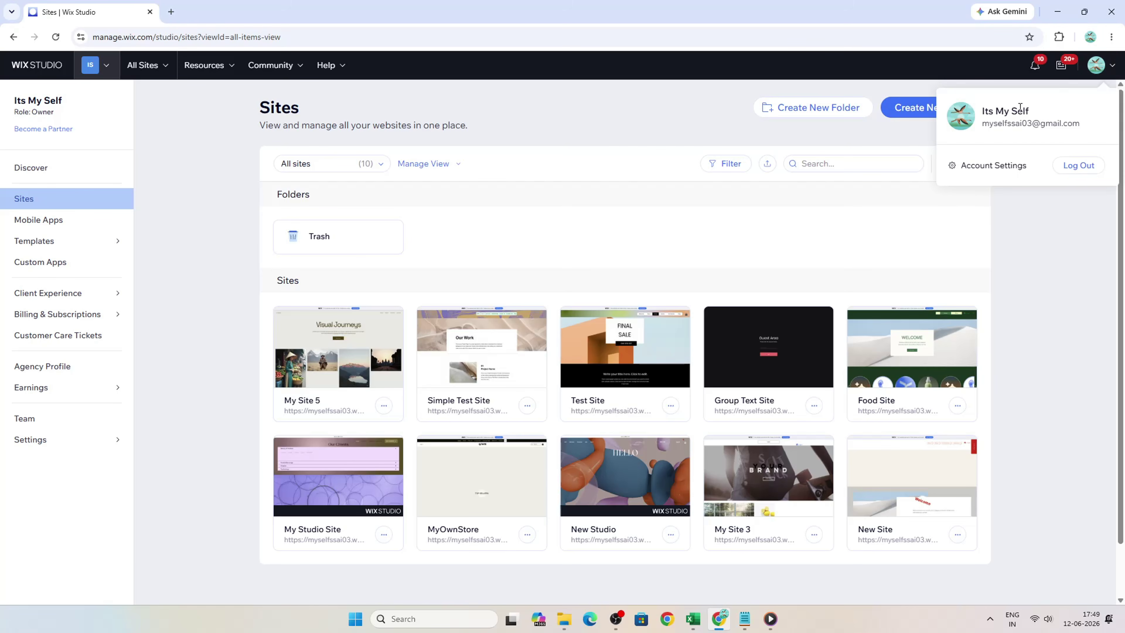
left_click(1043, 246)
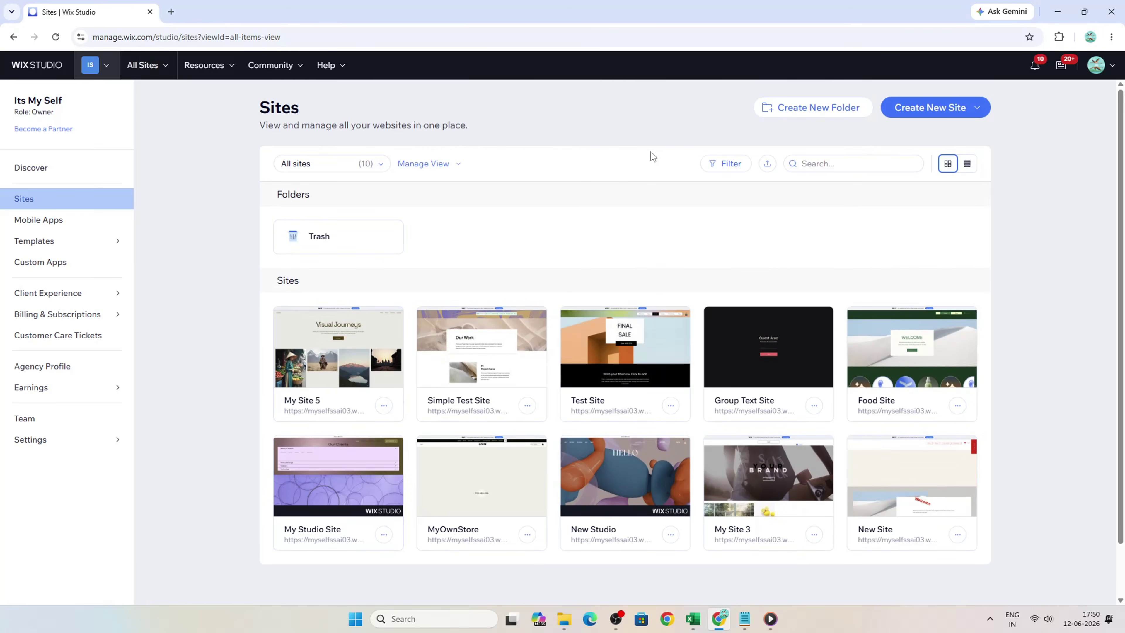
- Start creating a new site with the Wix Editor and set its site type to Online Store
left_click(950, 108)
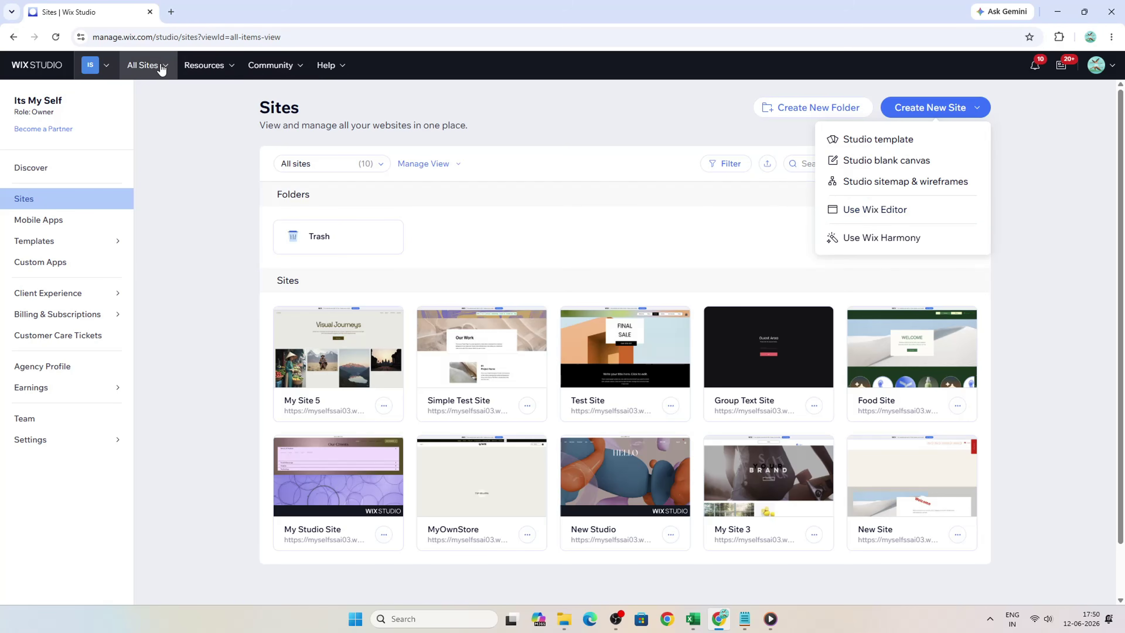
left_click(153, 66)
left_click(319, 105)
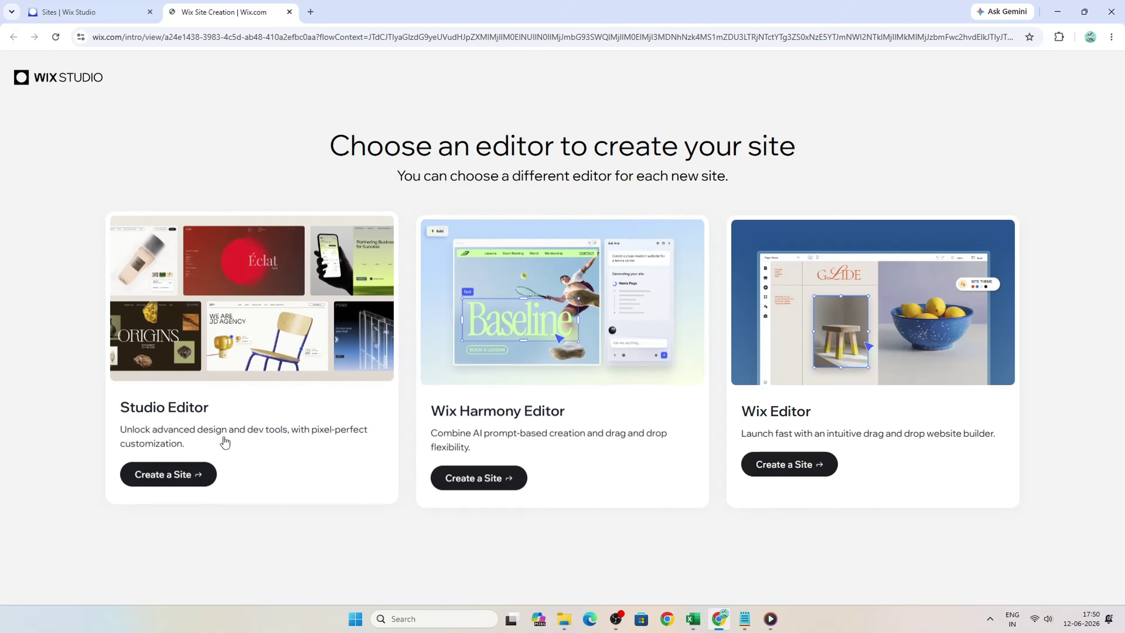
left_click(786, 459)
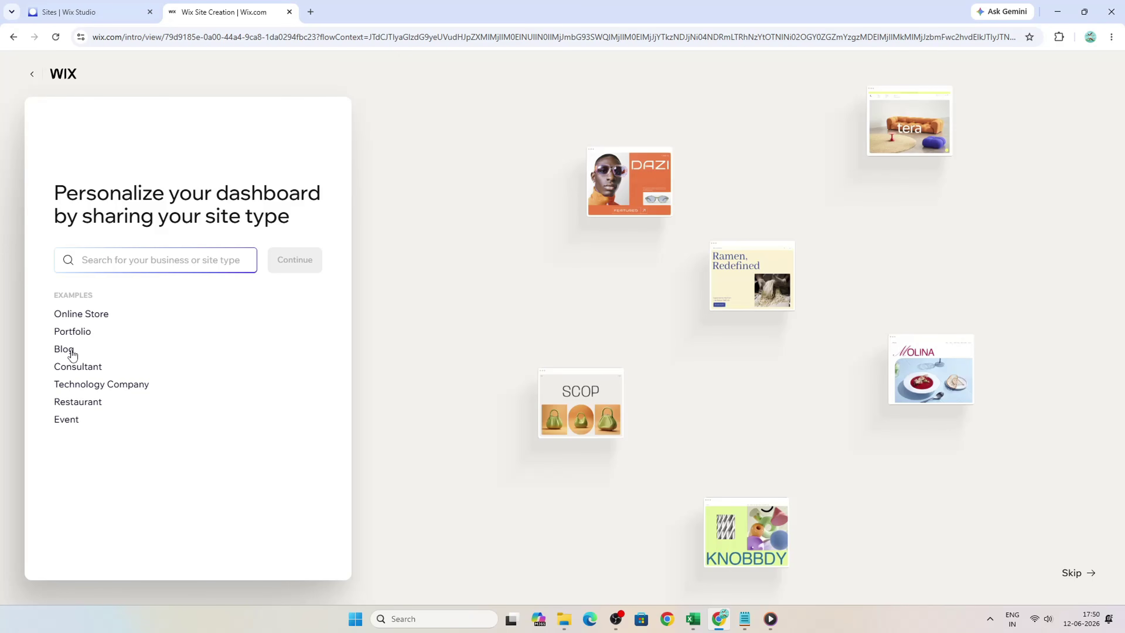
left_click(100, 316)
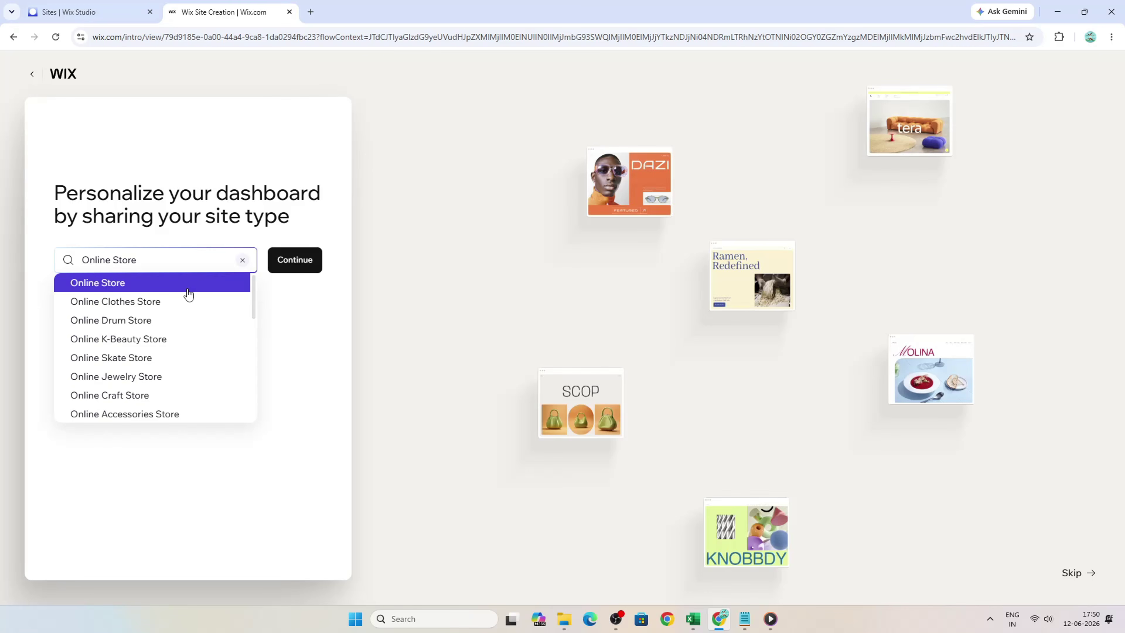
left_click(188, 288)
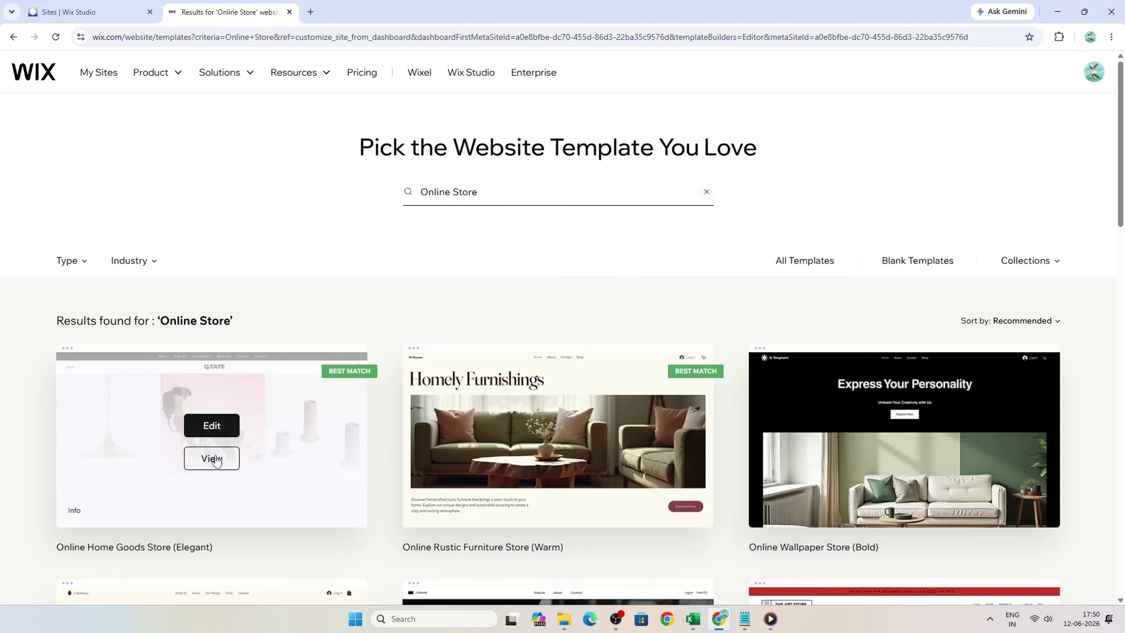
- Browse the Online Store templates through the third results page and open the "adalene." Accessories Store template for editing
scroll(948, 436, "down", 6)
scroll(565, 334, "down", 12)
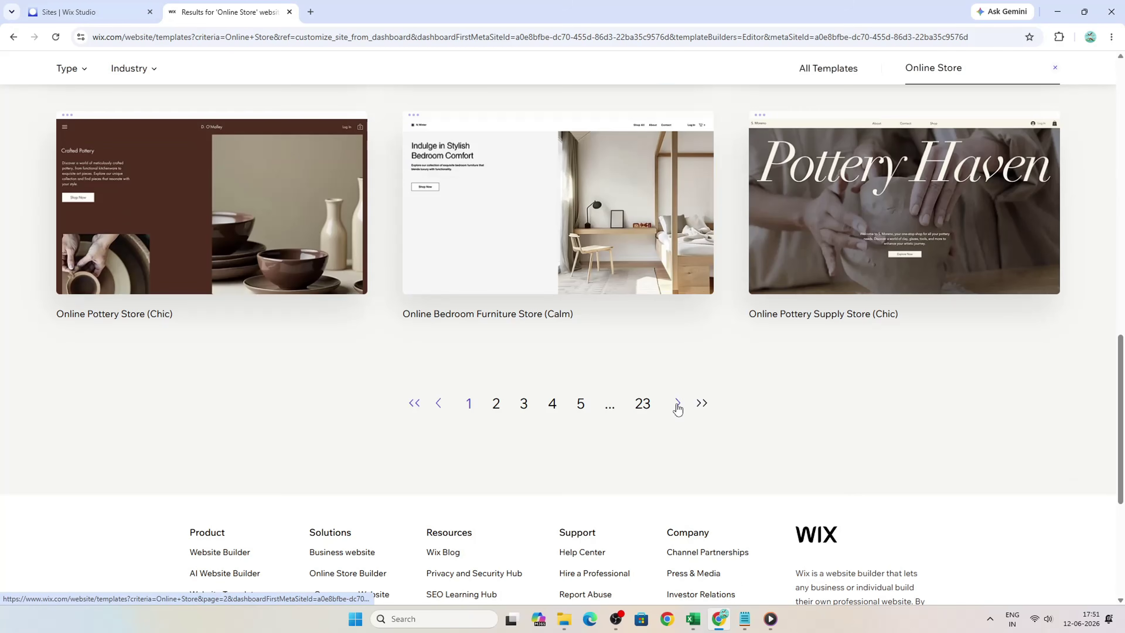
left_click(677, 403)
scroll(273, 452, "down", 7)
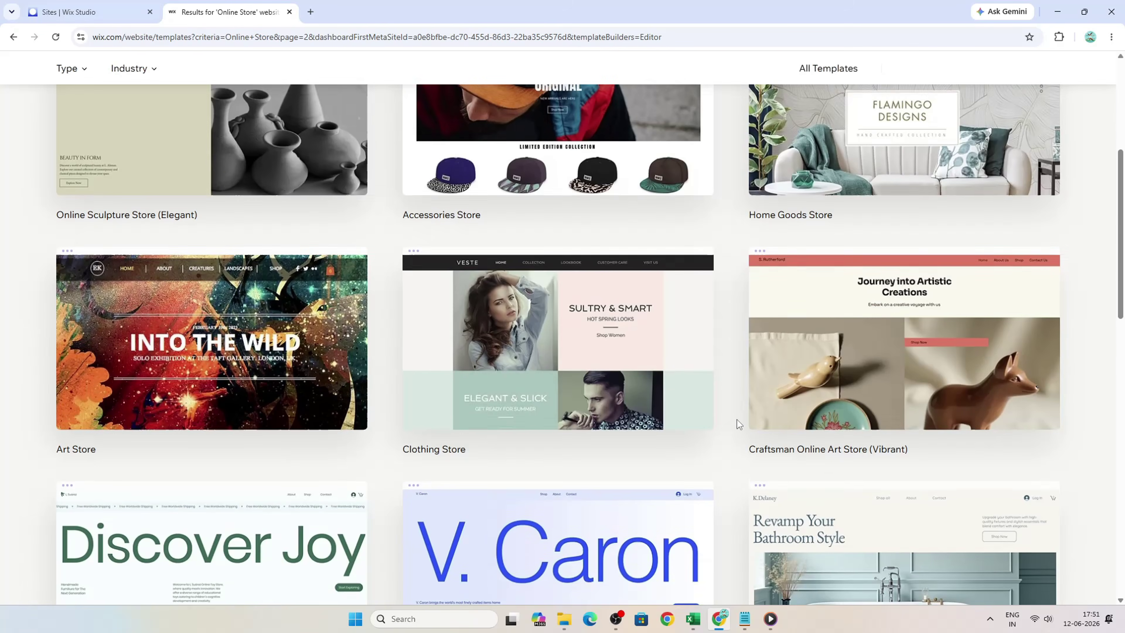
scroll(646, 369, "down", 4)
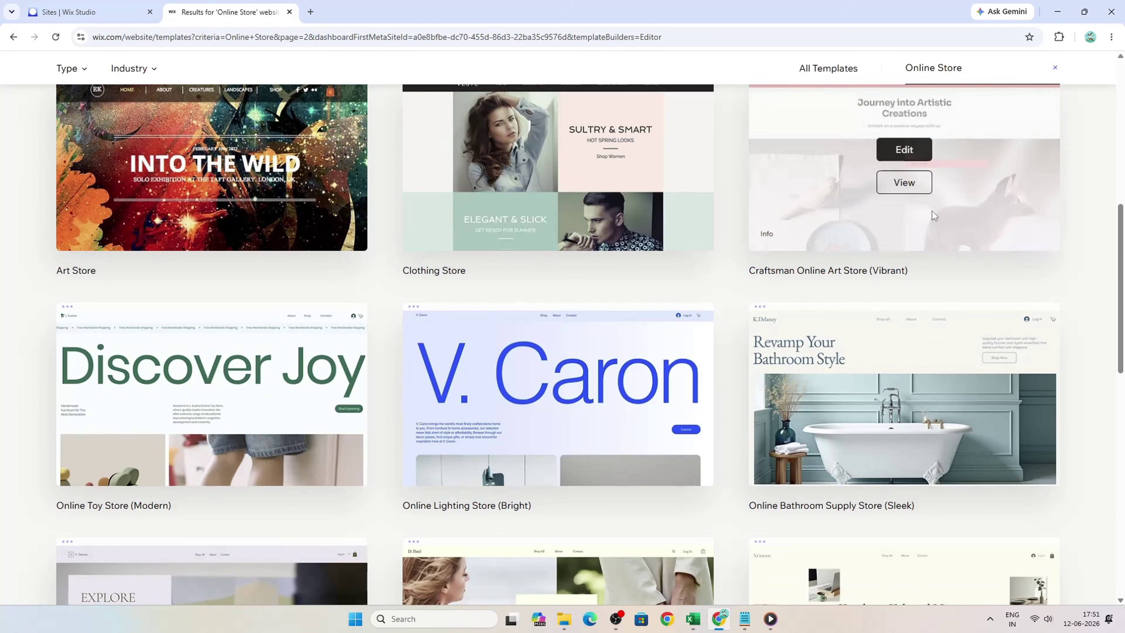
scroll(484, 367, "up", 3)
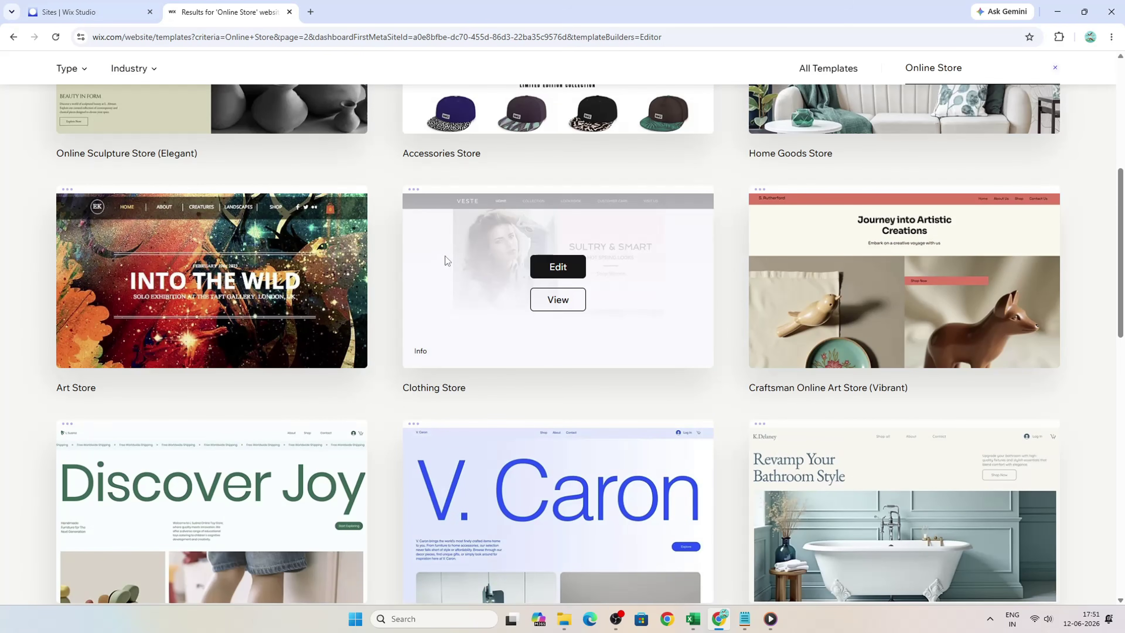
scroll(151, 279, "up", 3)
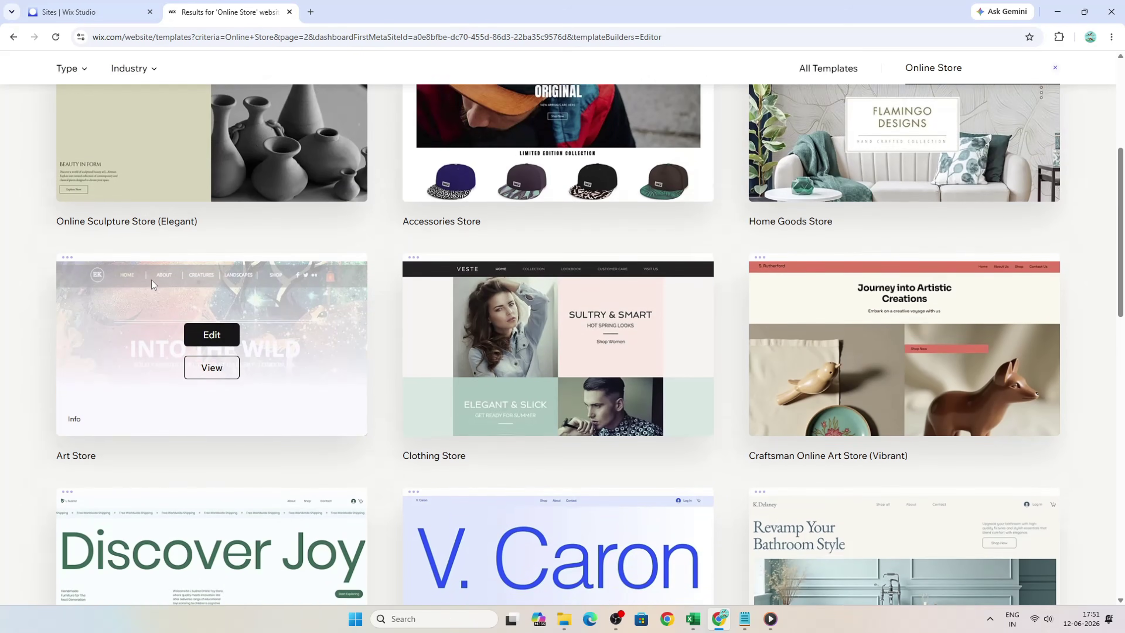
scroll(725, 385, "down", 10)
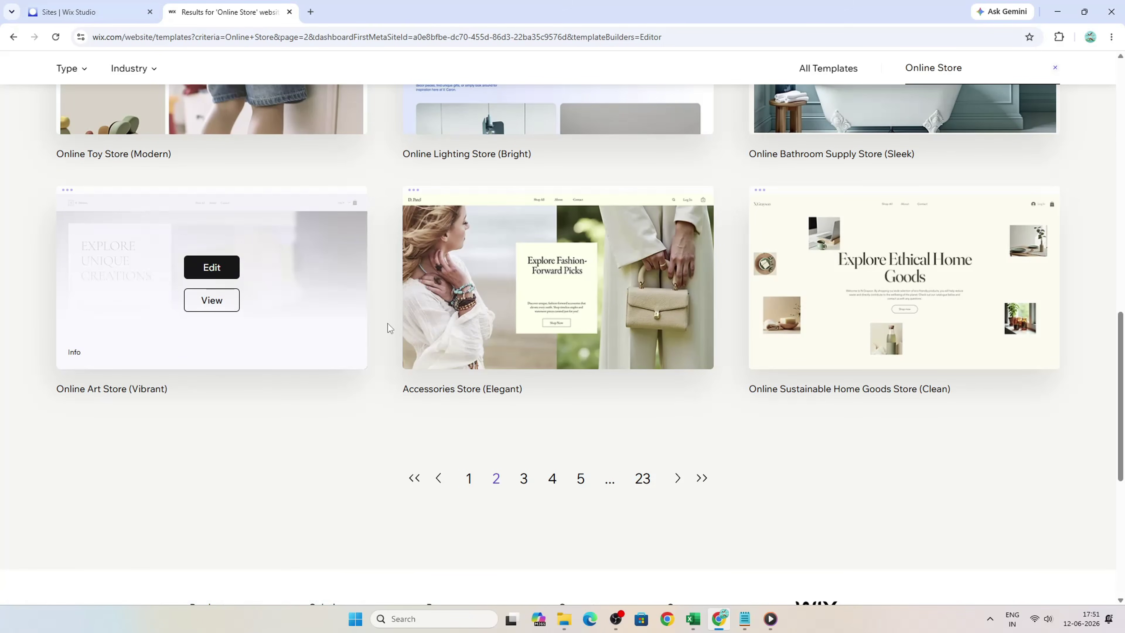
left_click(678, 478)
scroll(678, 403, "down", 5)
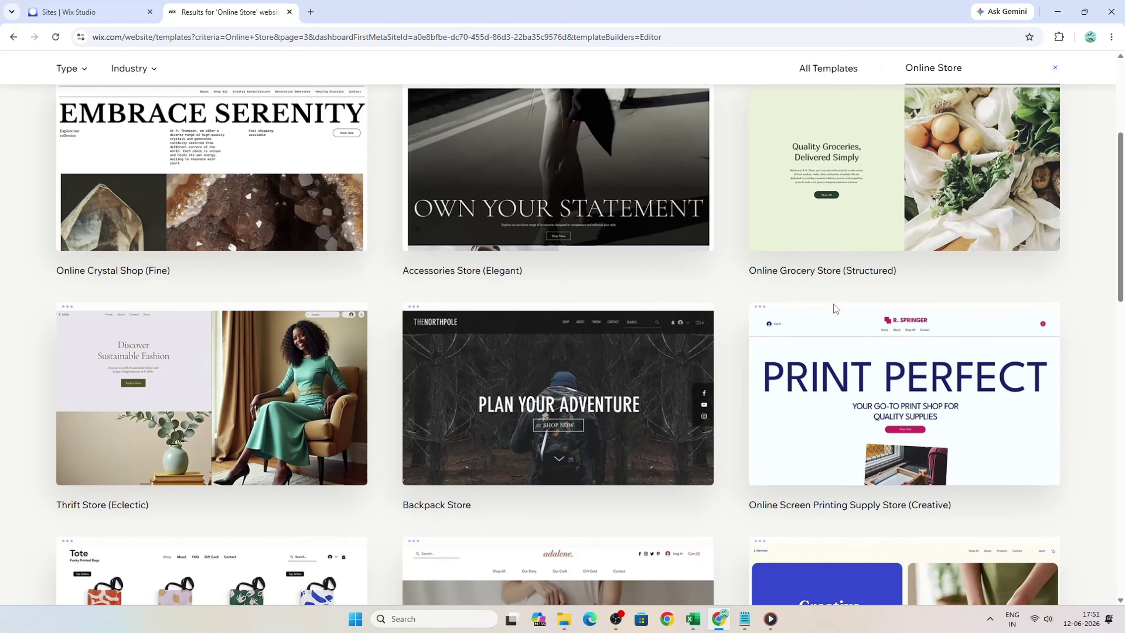
scroll(824, 327, "down", 5)
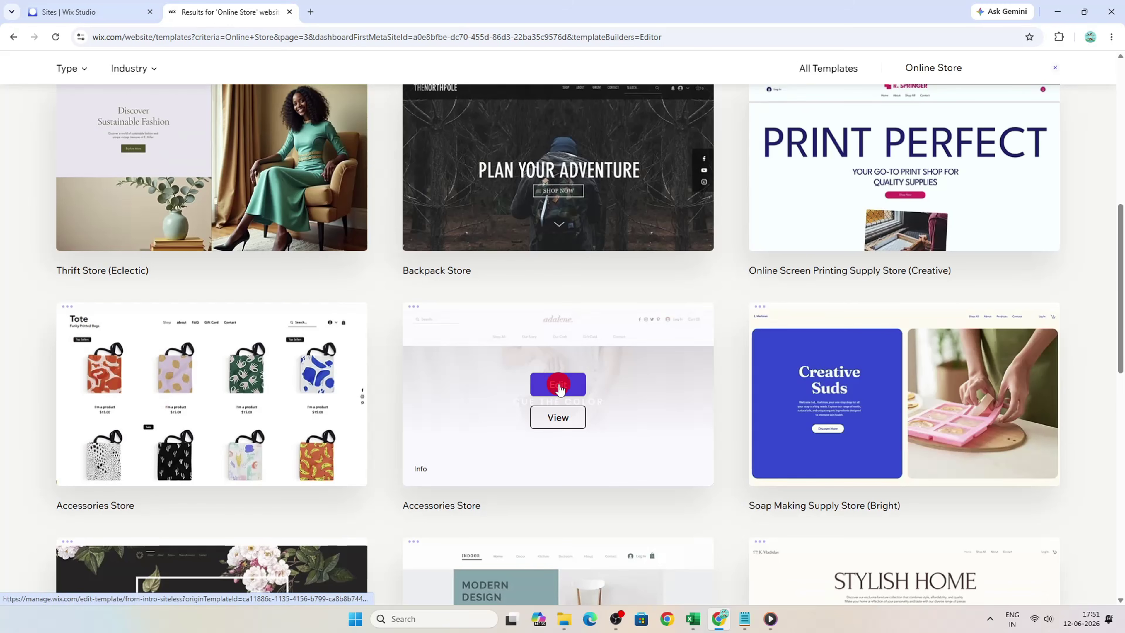
left_click(559, 386)
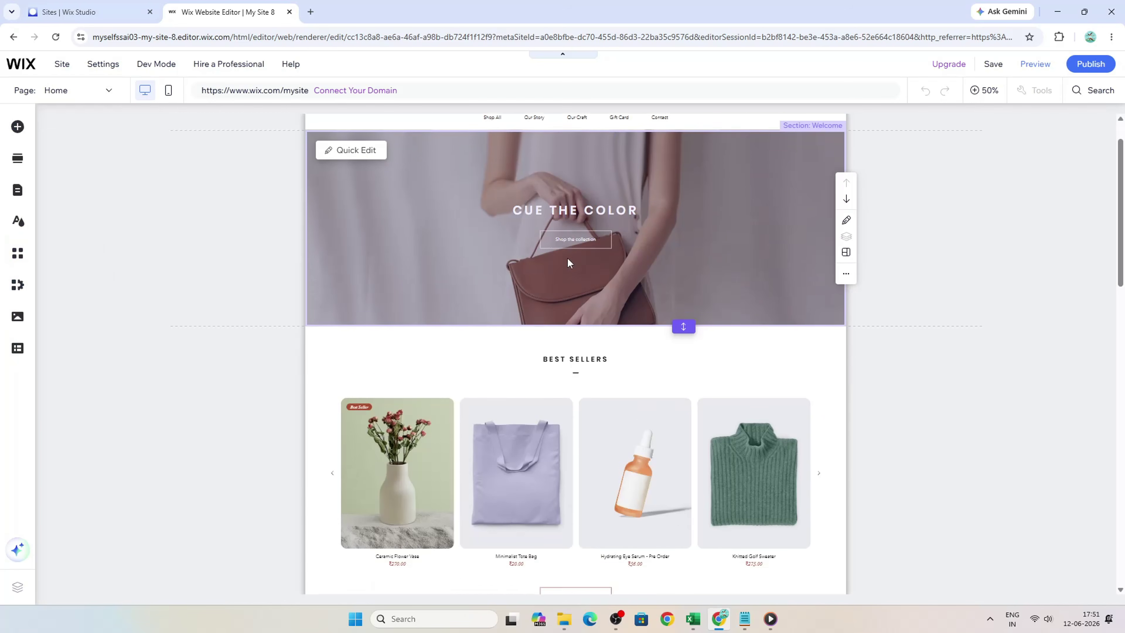
- Look over the template's home page, review the Site Menu pages, and switch the editor to the Contact page
scroll(348, 336, "down", 15)
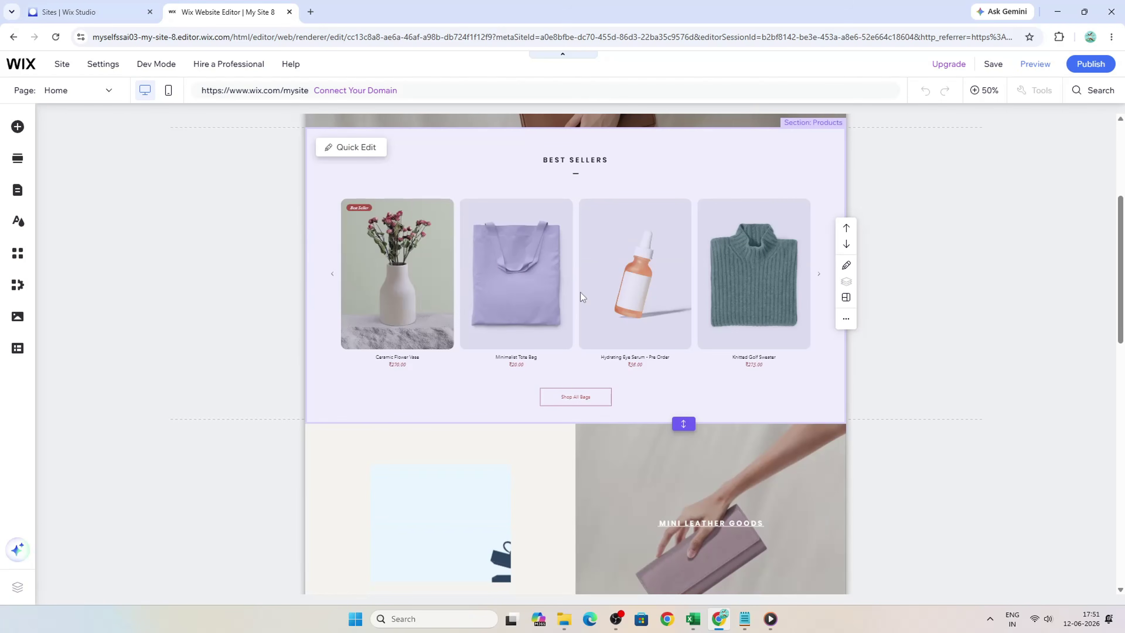
scroll(460, 280, "up", 15)
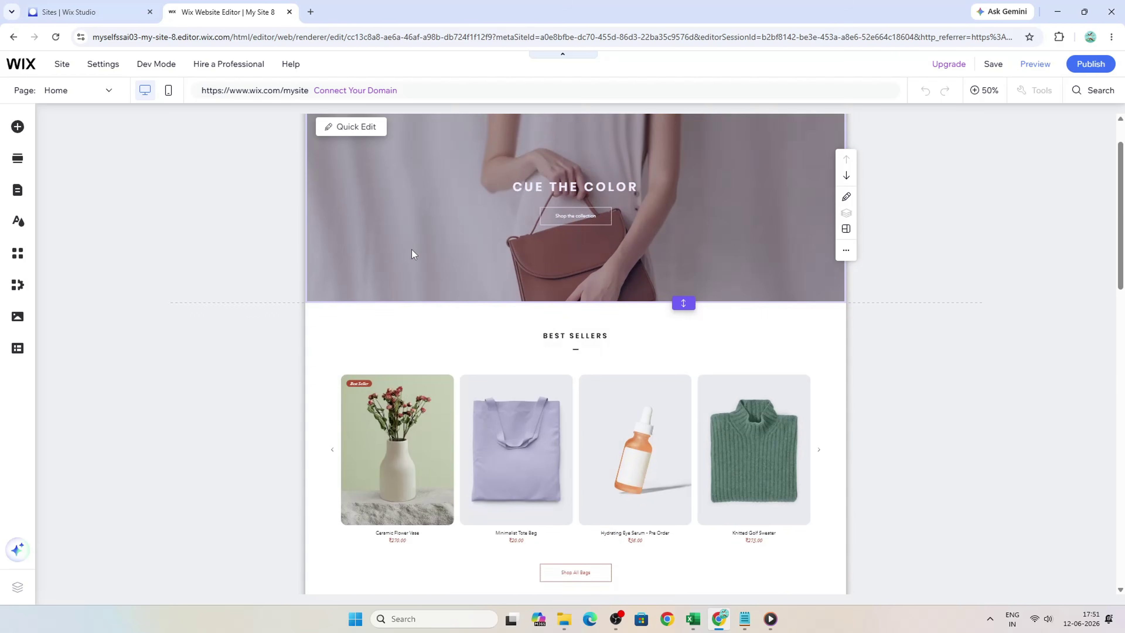
left_click(17, 192)
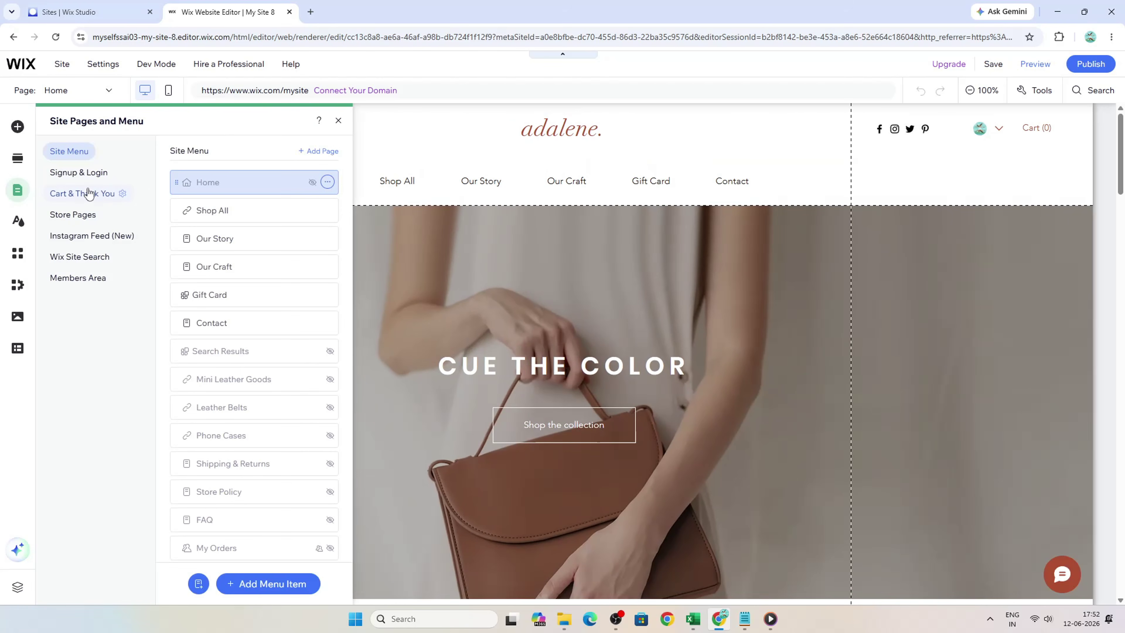
scroll(267, 281, "down", 1)
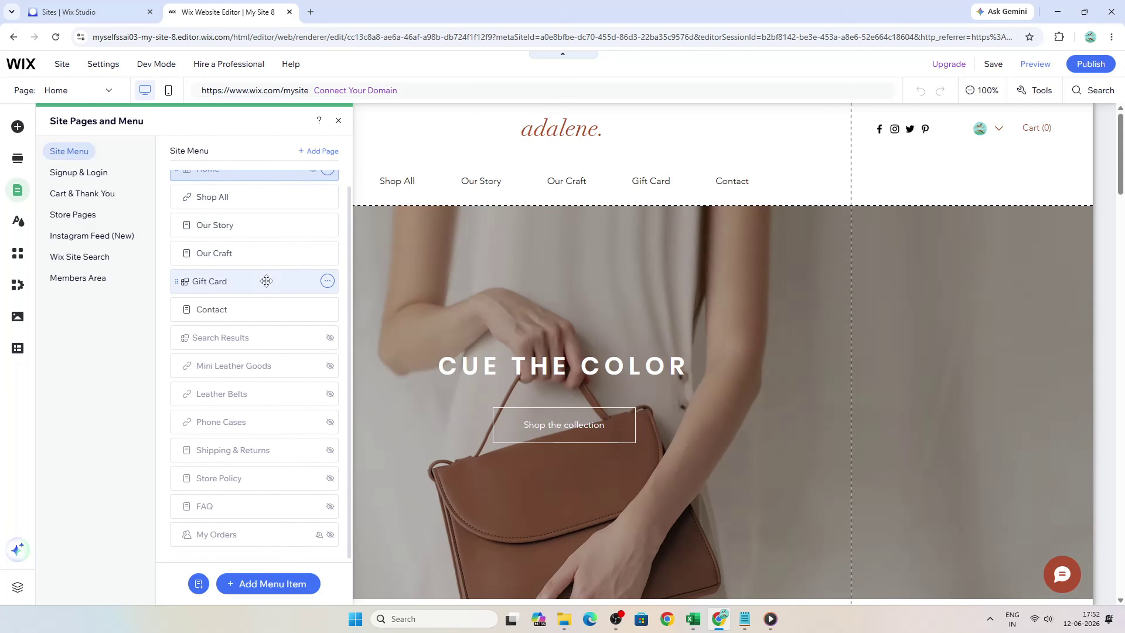
scroll(266, 282, "up", 1)
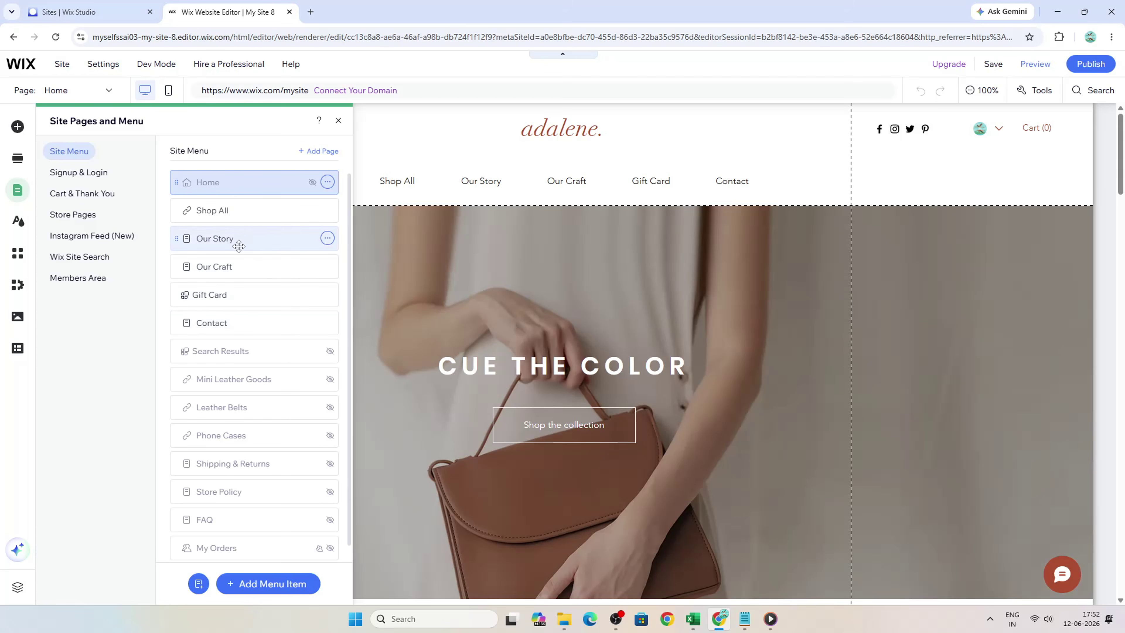
left_click(223, 323)
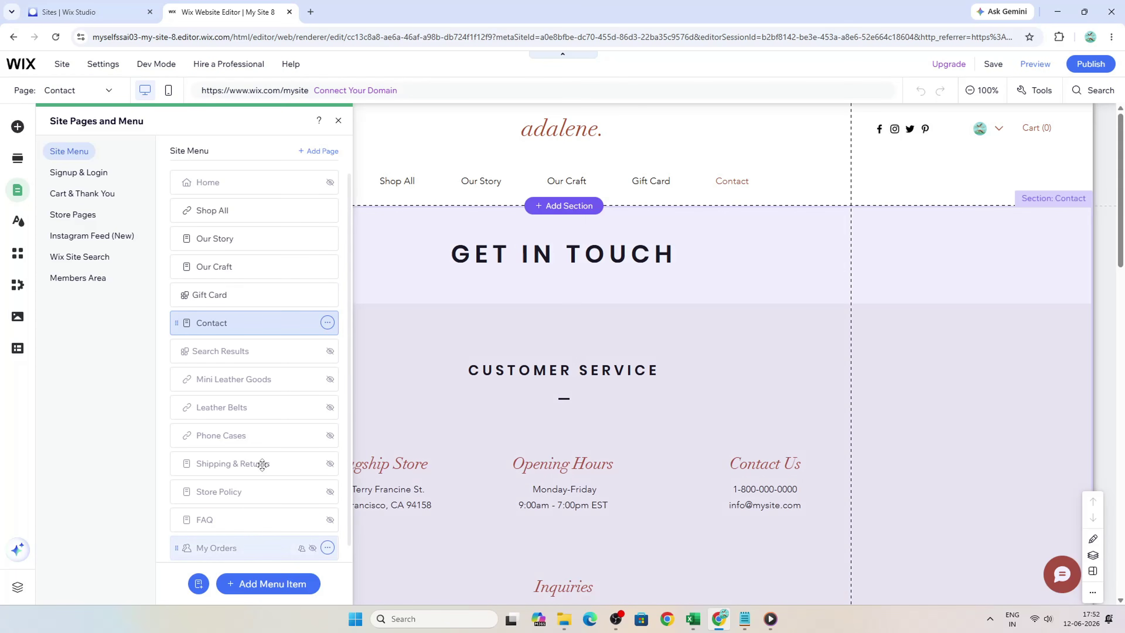
scroll(264, 421, "down", 1)
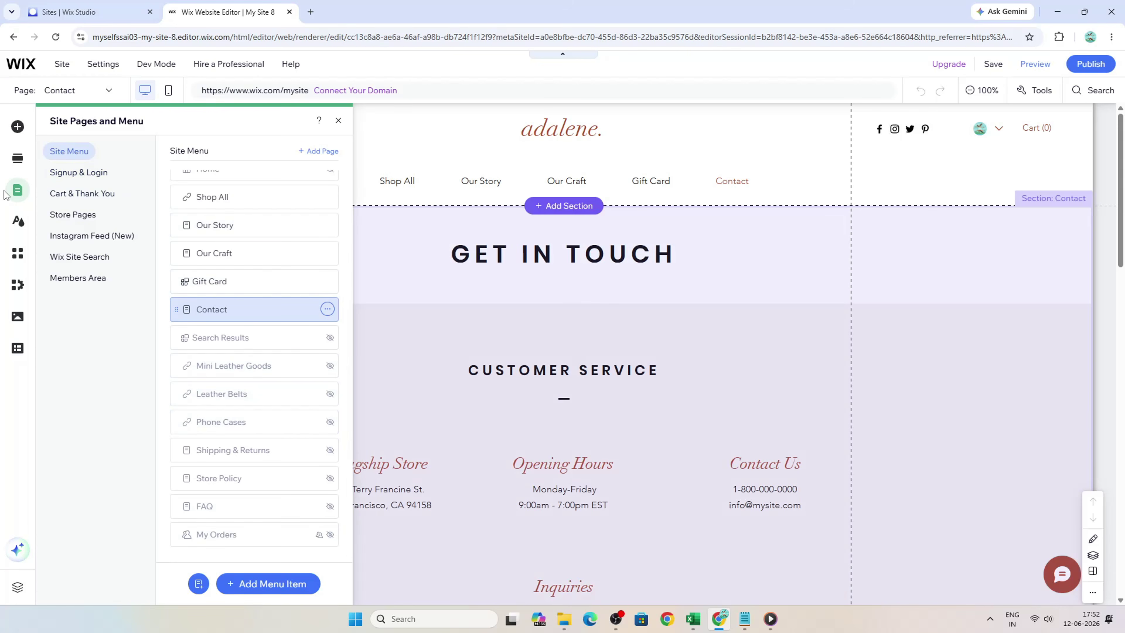
left_click(17, 129)
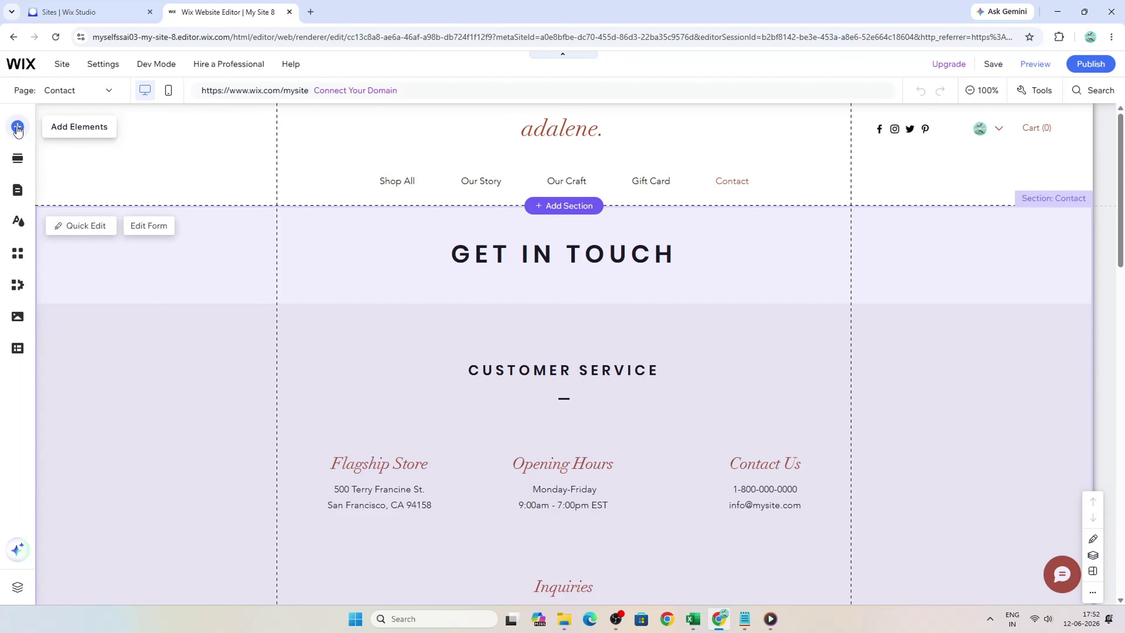
left_click(72, 191)
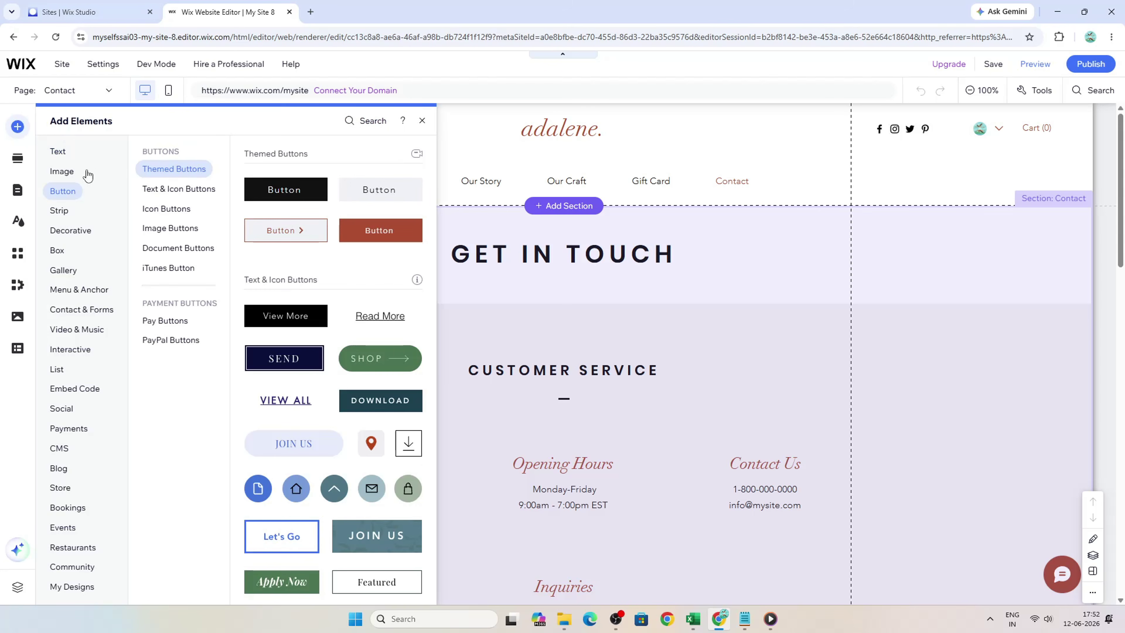
left_click(58, 271)
left_click(61, 408)
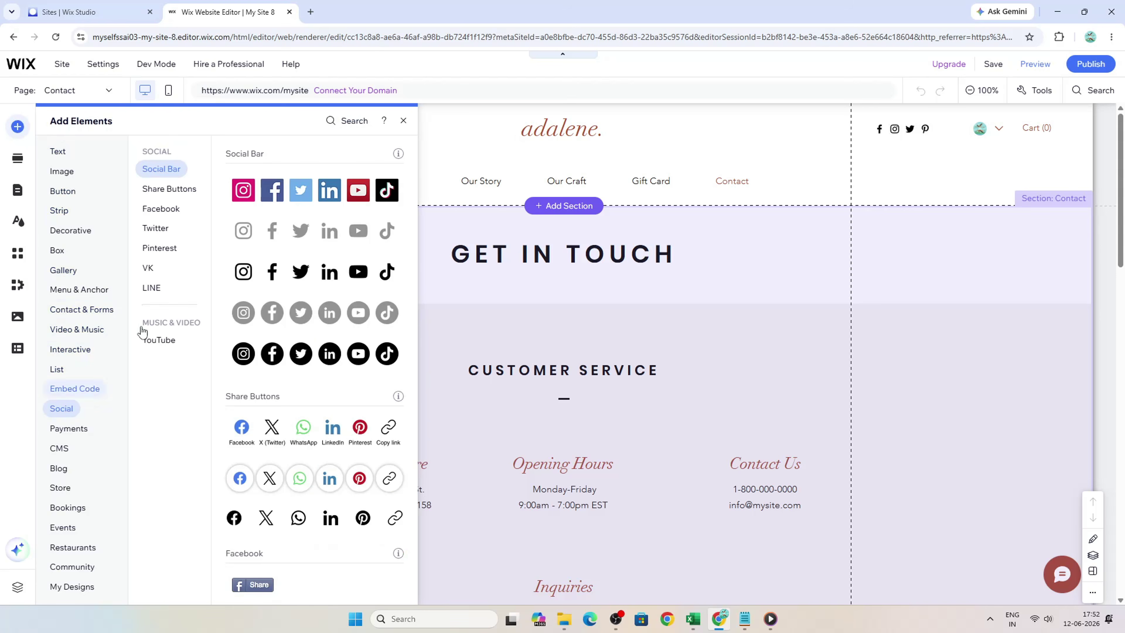
- Add a blank section and the dune-background Welcome section to the Contact page, moving the Welcome section directly under the header
left_click(547, 206)
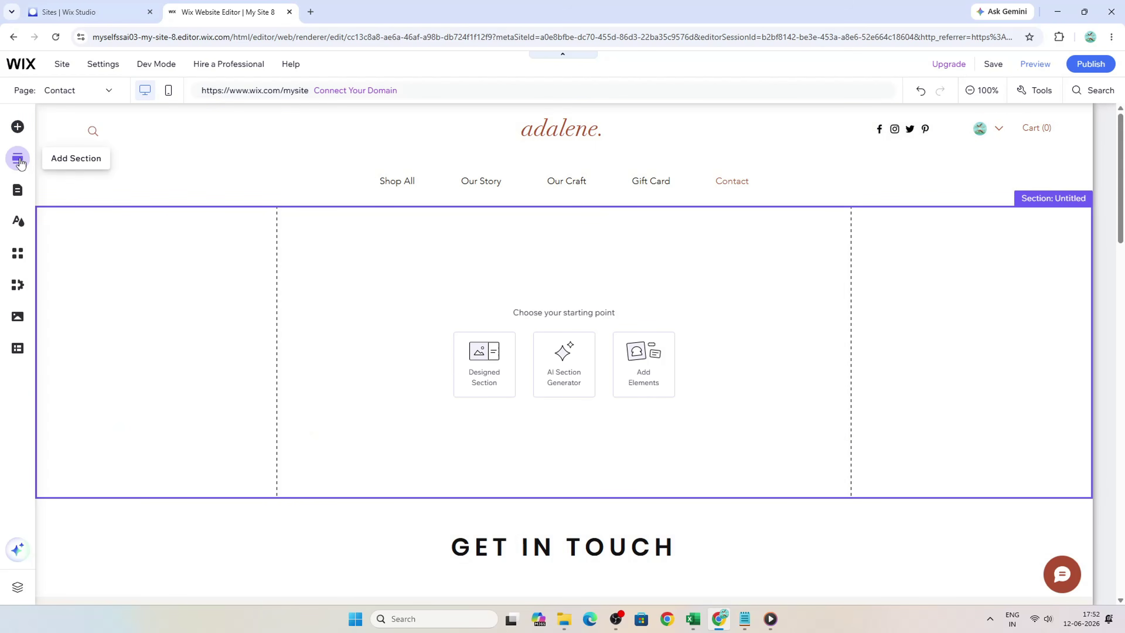
left_click(18, 160)
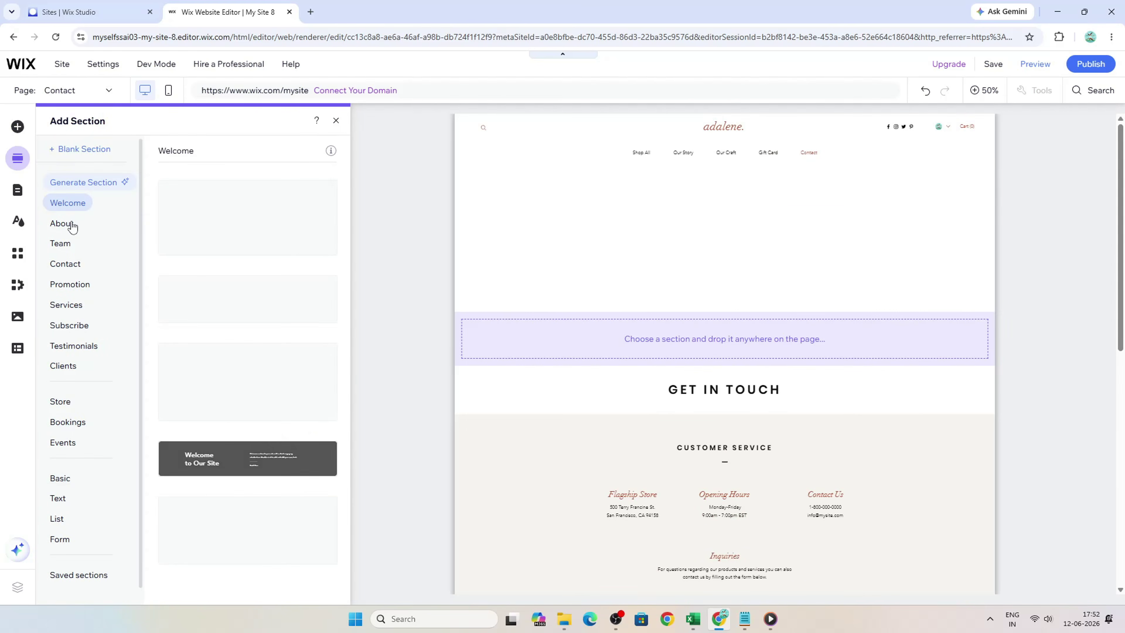
left_click(256, 239)
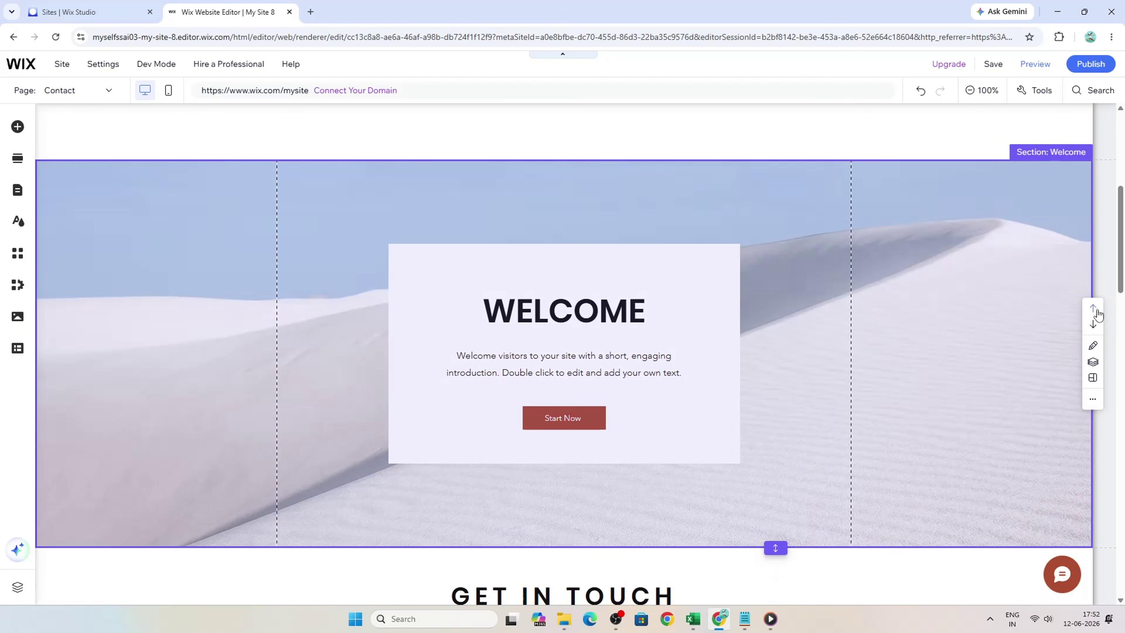
left_click(1093, 307)
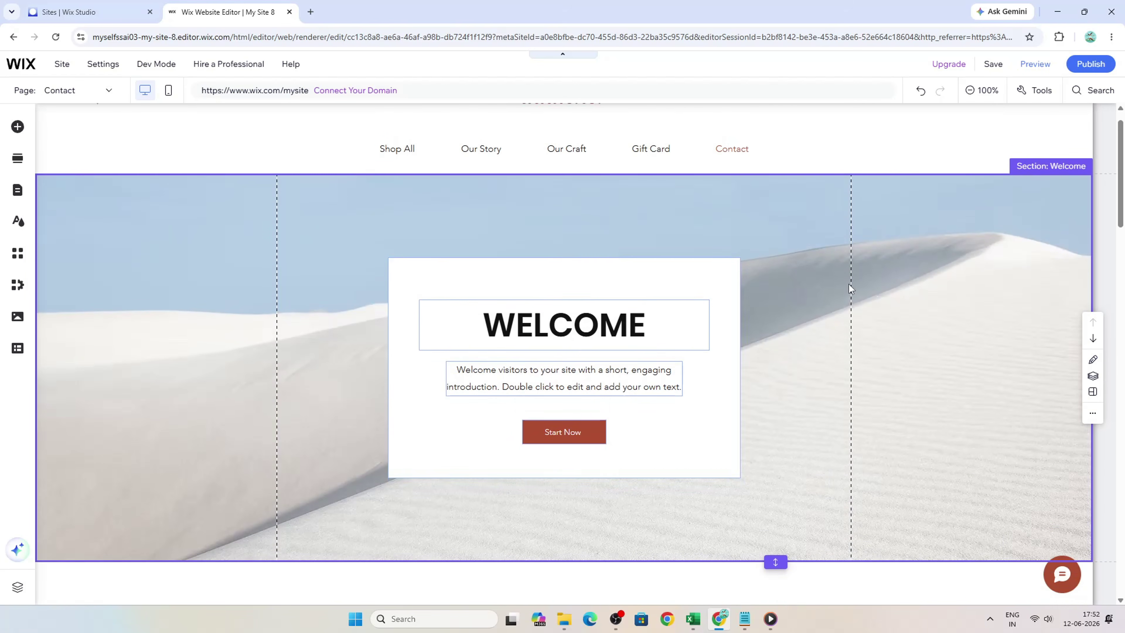
- Examine the WELCOME heading's text settings and the AI text generation options offered for it
left_click(568, 328)
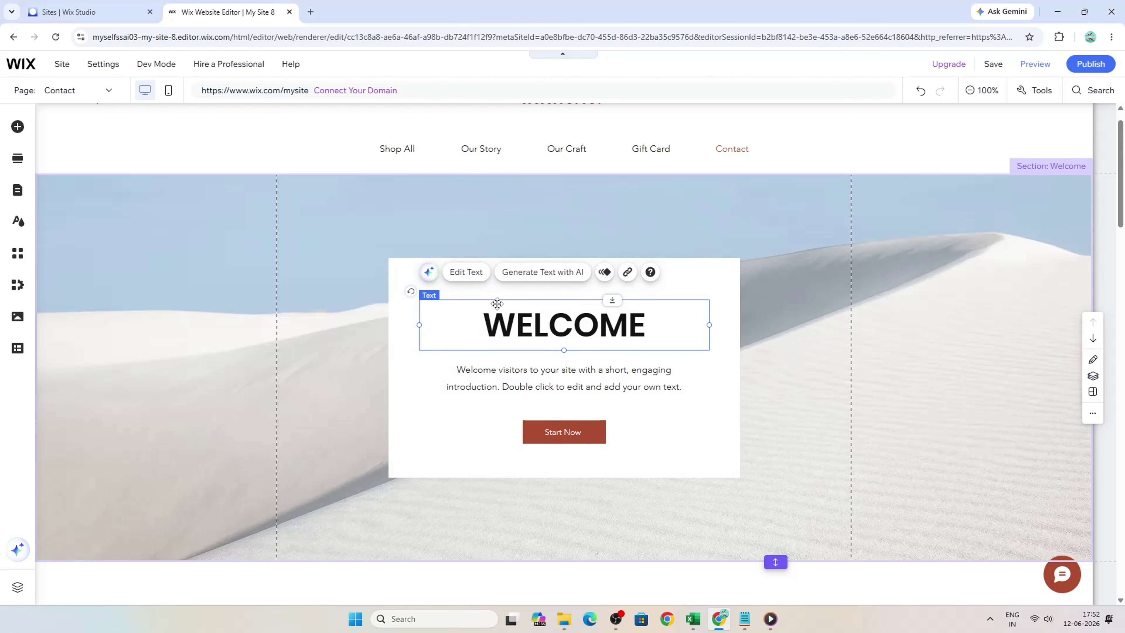
double_click(610, 328)
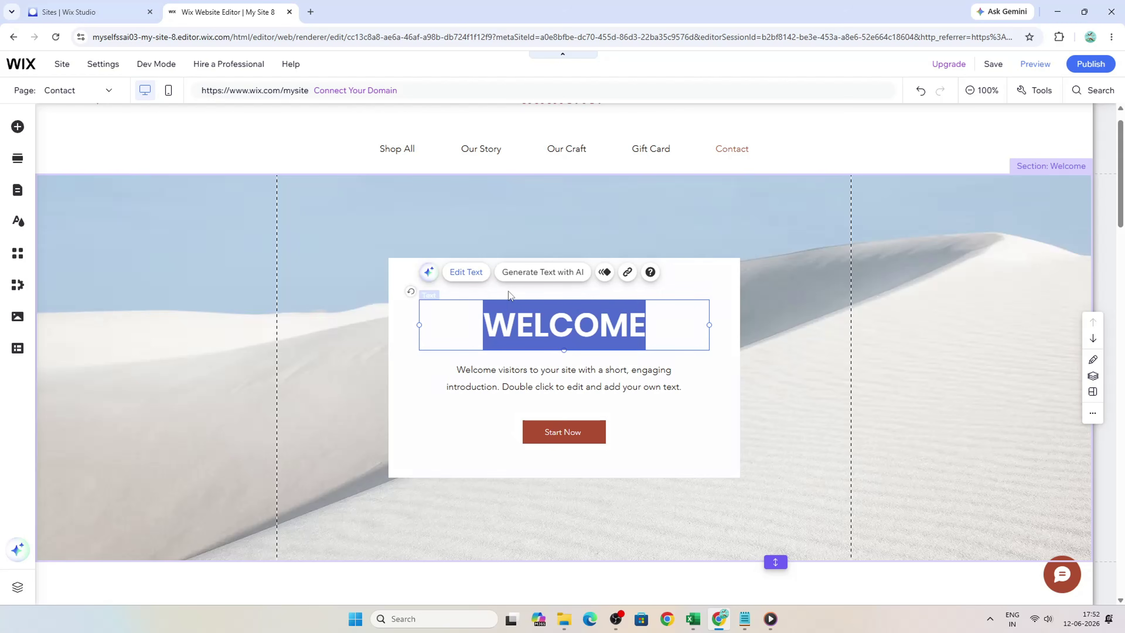
left_click(648, 324)
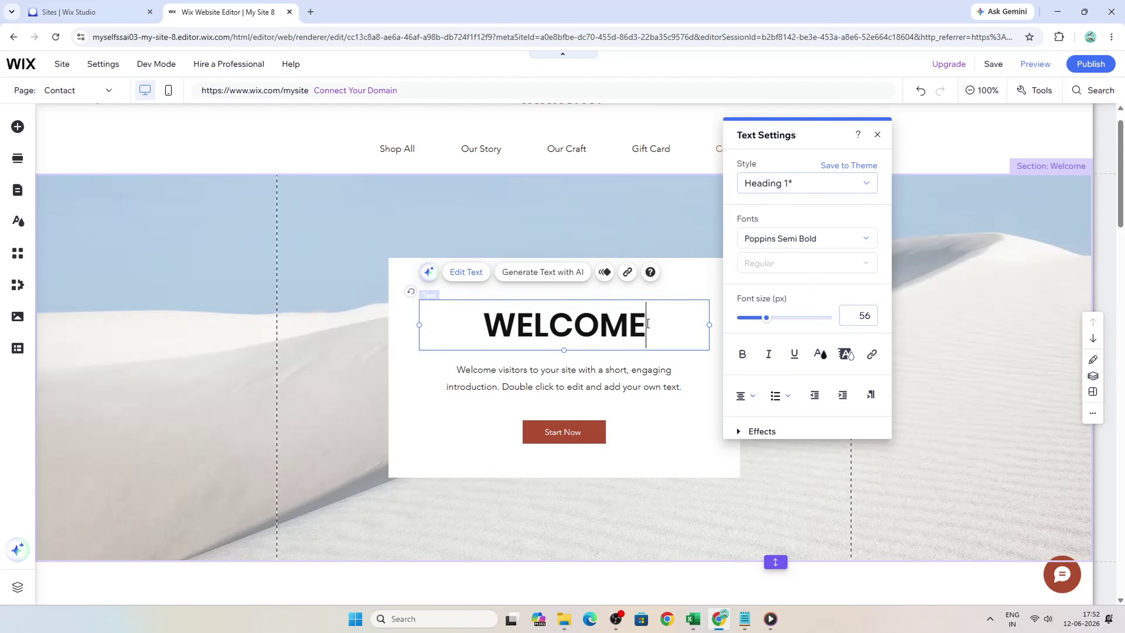
left_click(531, 237)
left_click(536, 315)
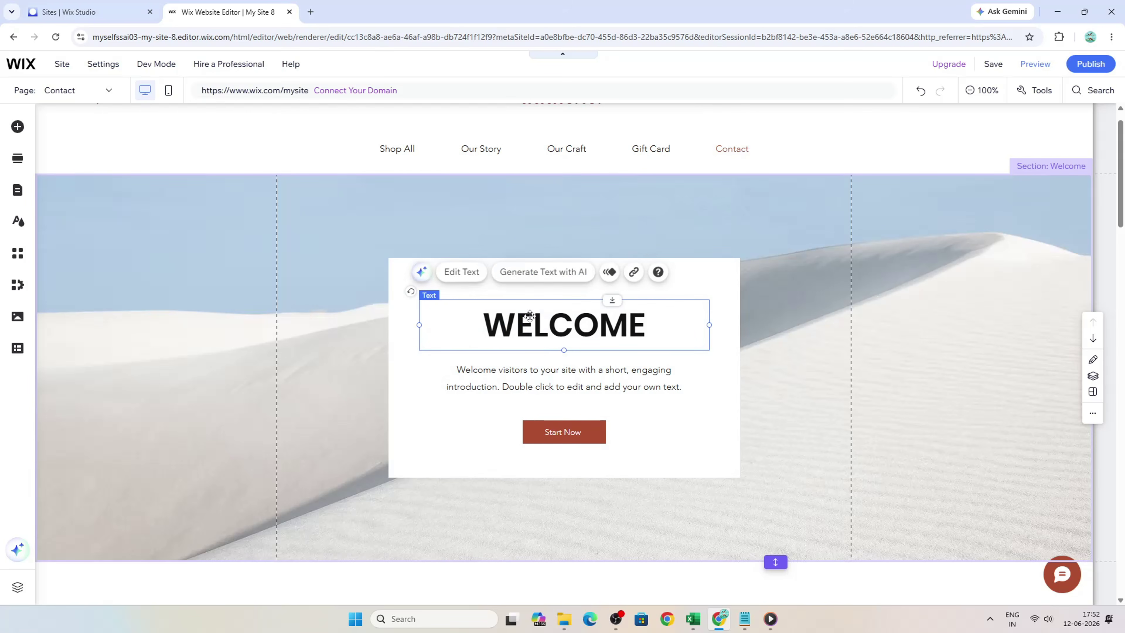
left_click(544, 271)
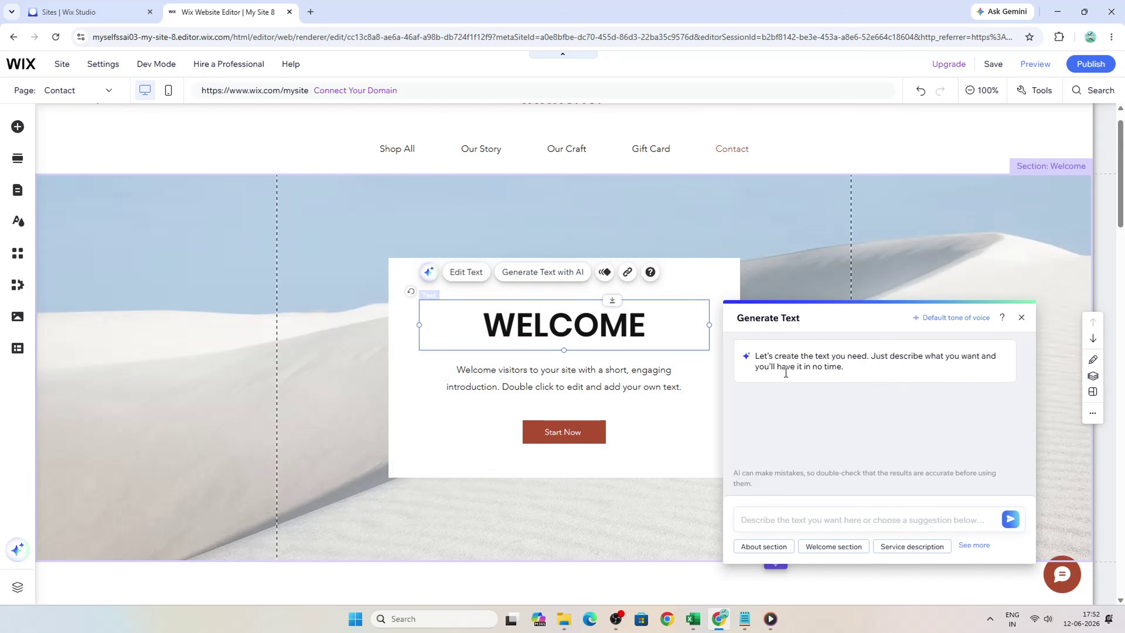
left_click(1019, 318)
scroll(533, 279, "down", 10)
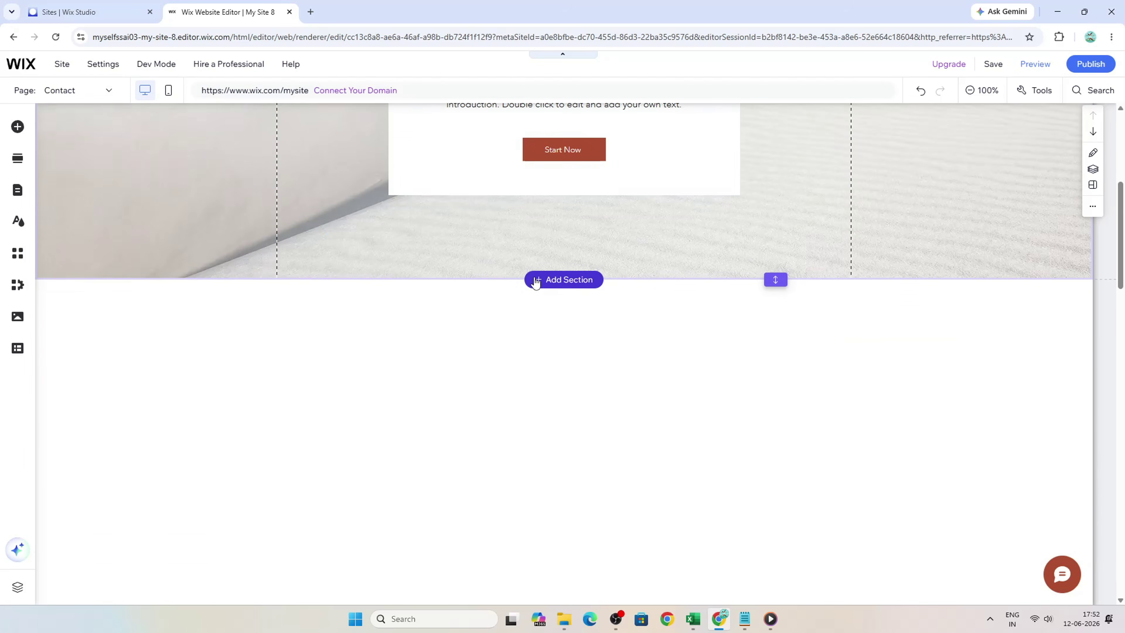
scroll(589, 350, "up", 10)
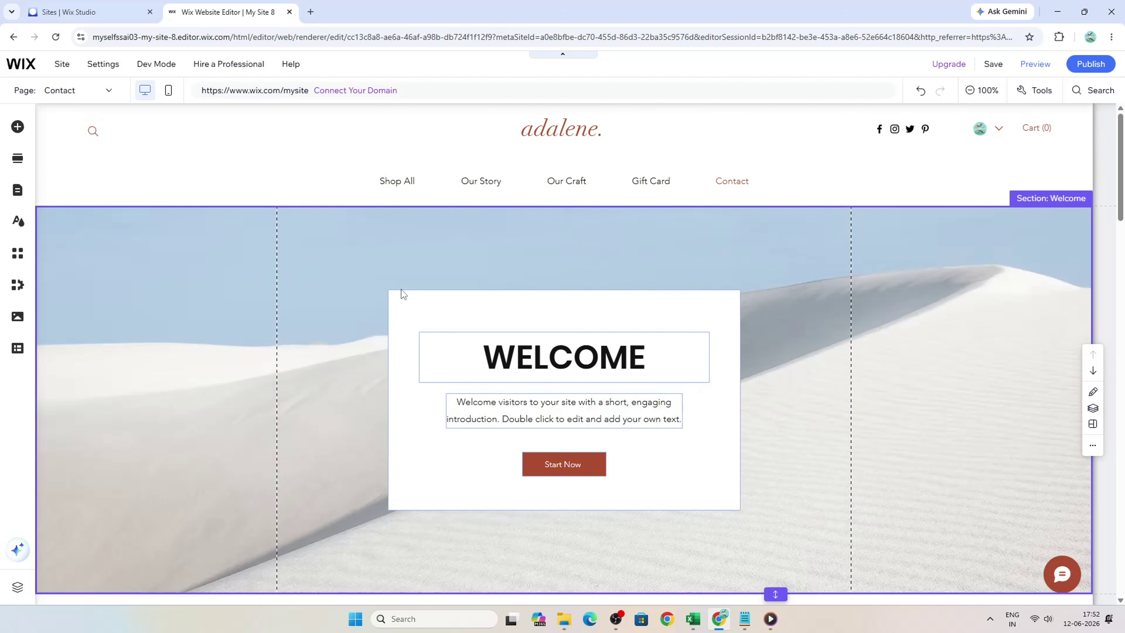
- Change the Welcome section's background to the multicolour green, orange and lilac gradient from the selected backgrounds
left_click(409, 298)
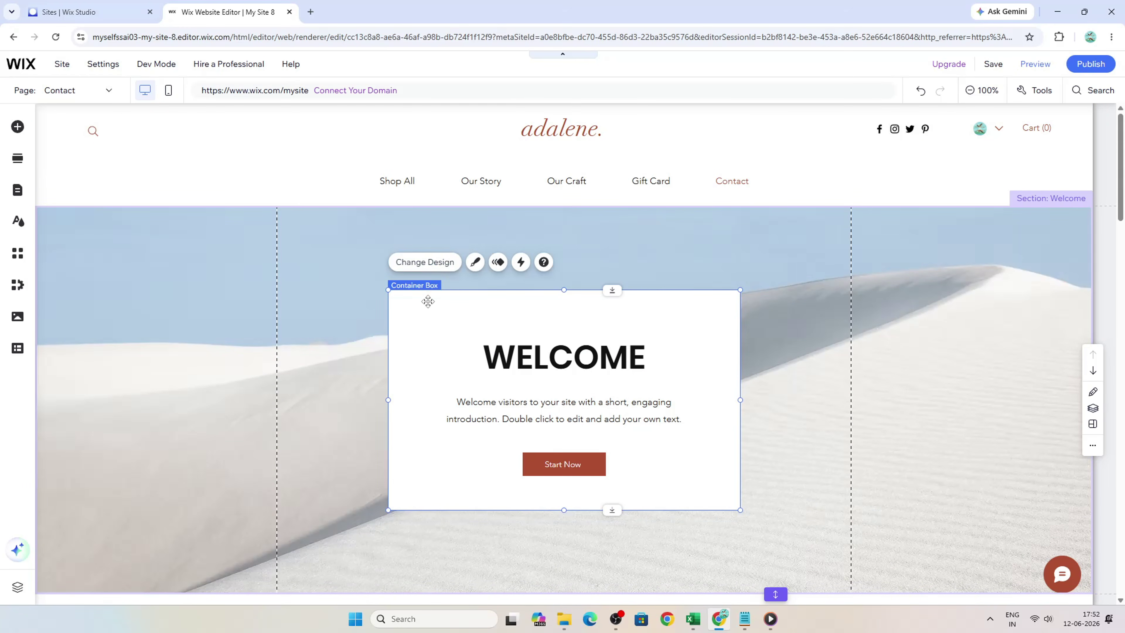
left_click(318, 237)
left_click(338, 204)
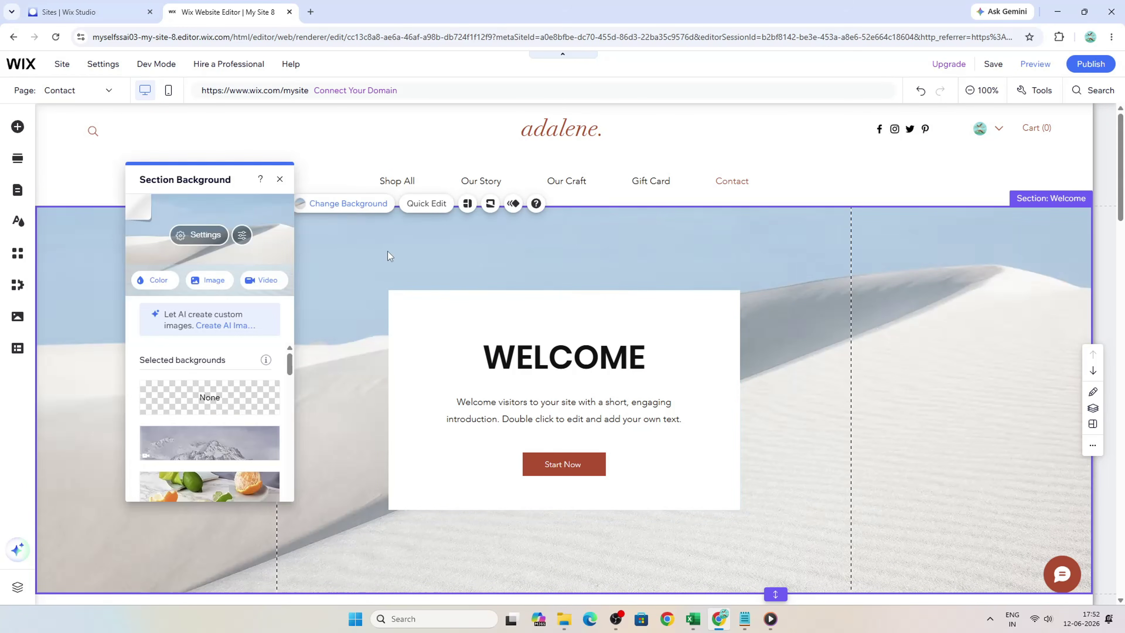
scroll(229, 398, "down", 3)
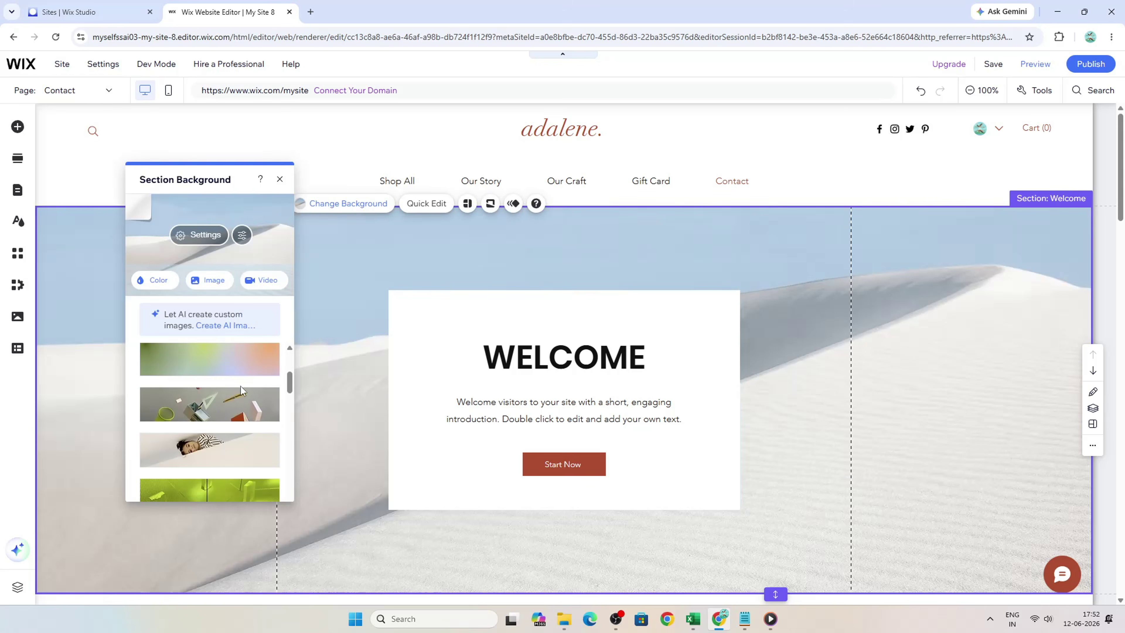
left_click(249, 359)
scroll(280, 331, "down", 3)
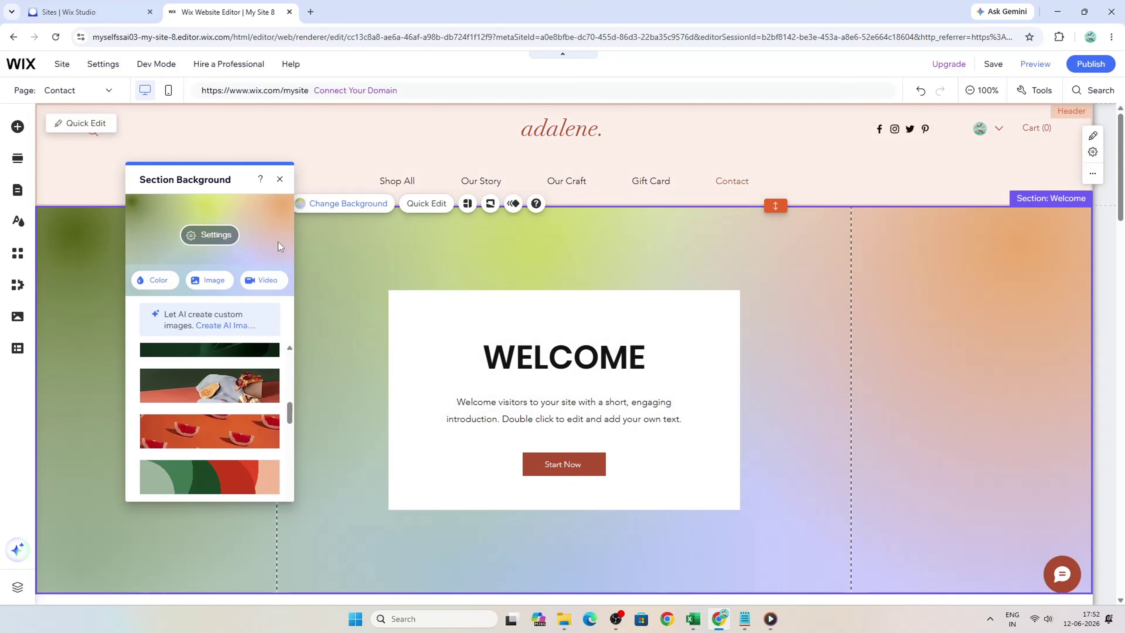
left_click(280, 181)
- Link the Welcome section's Start Now button to the Our Story page
left_click(583, 466)
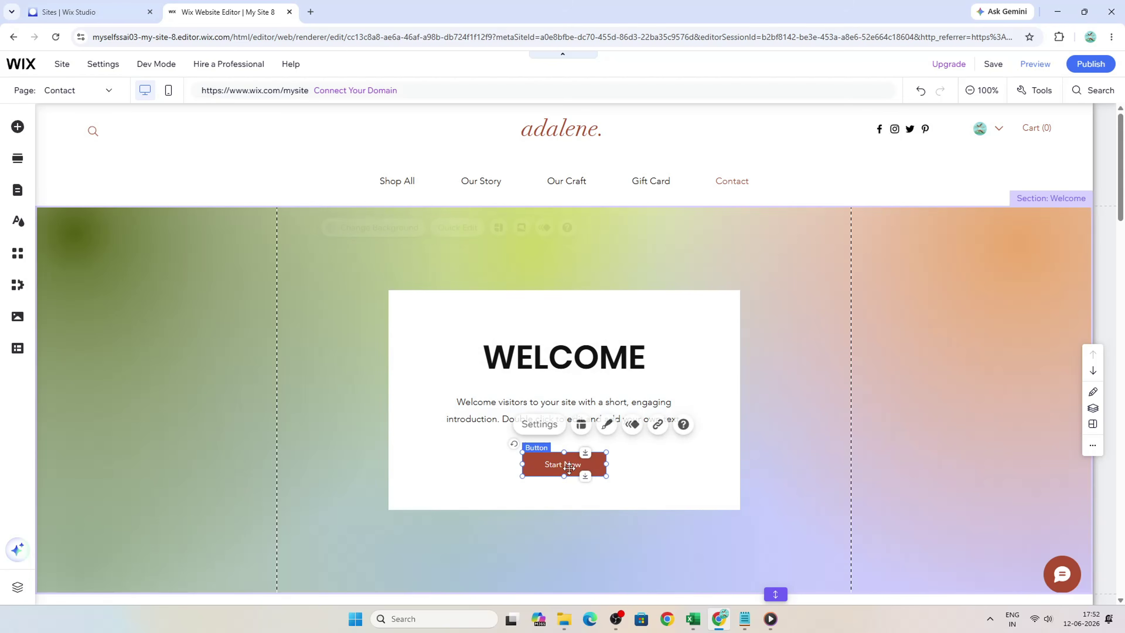
left_click(651, 424)
left_click(596, 272)
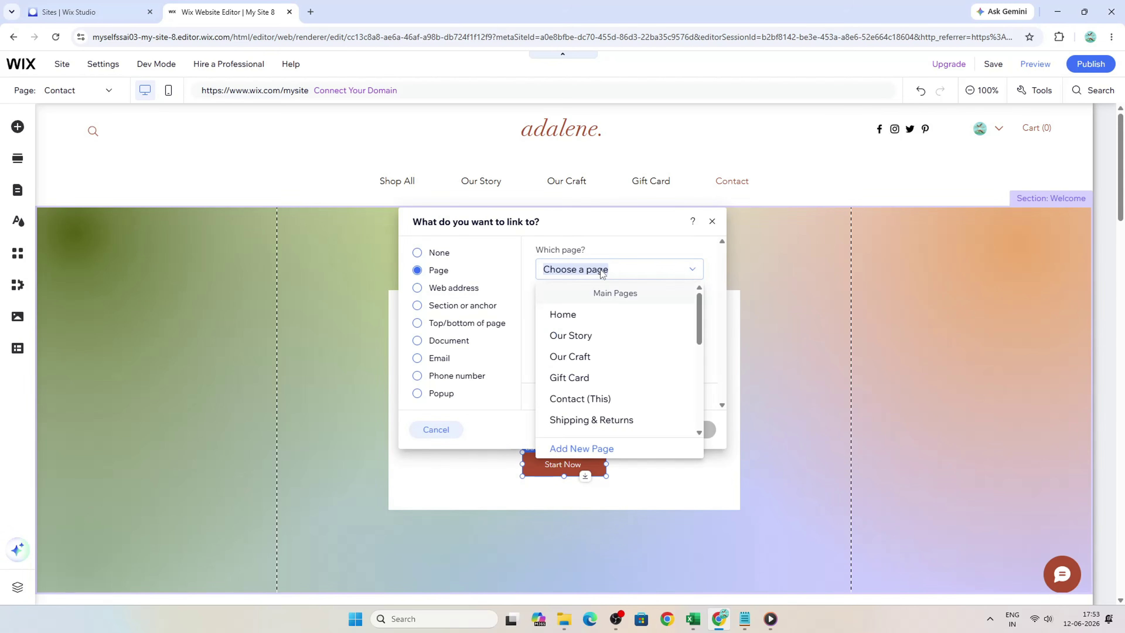
left_click(612, 340)
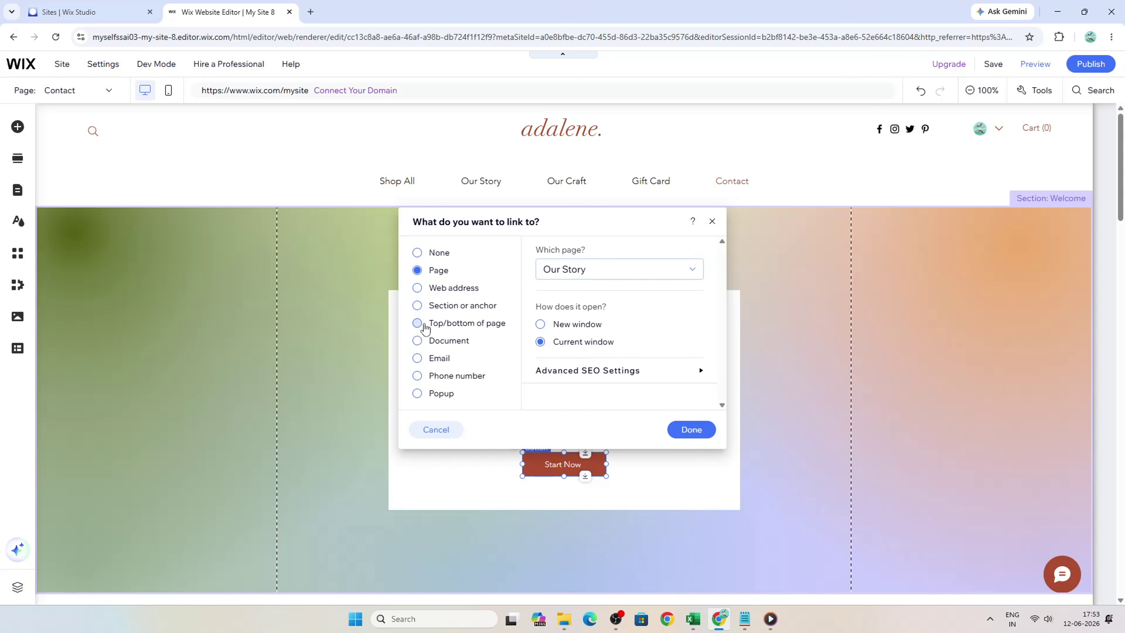
left_click(693, 431)
left_click(682, 466)
scroll(676, 448, "down", 3)
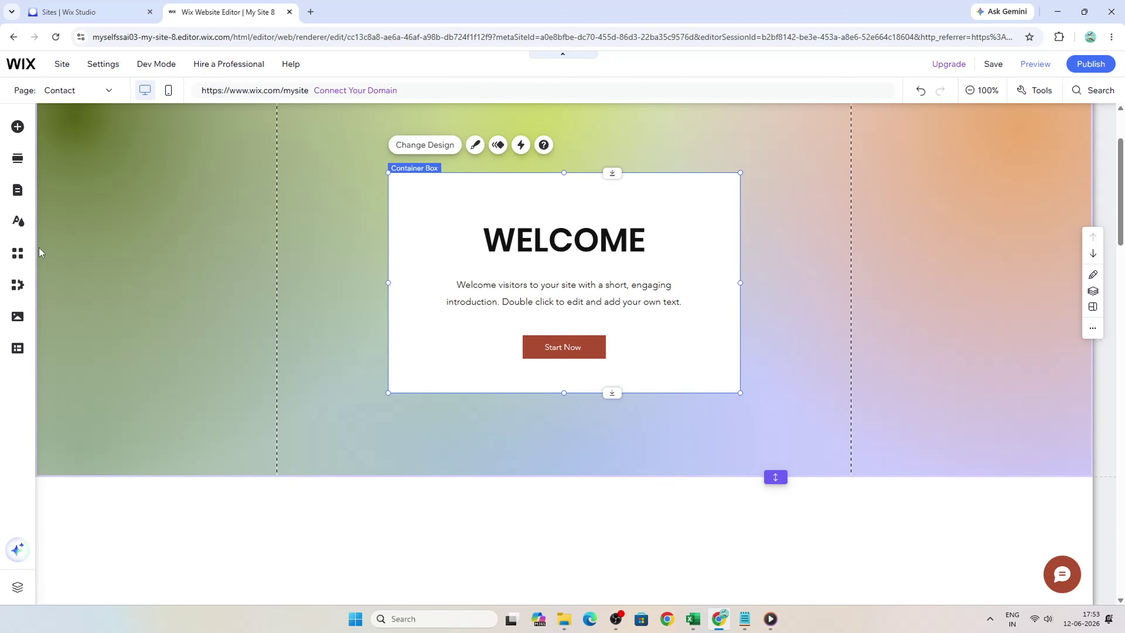
- Search the Wix App Market for "Wix Bookings", view the app's details page, and close the market
left_click(18, 253)
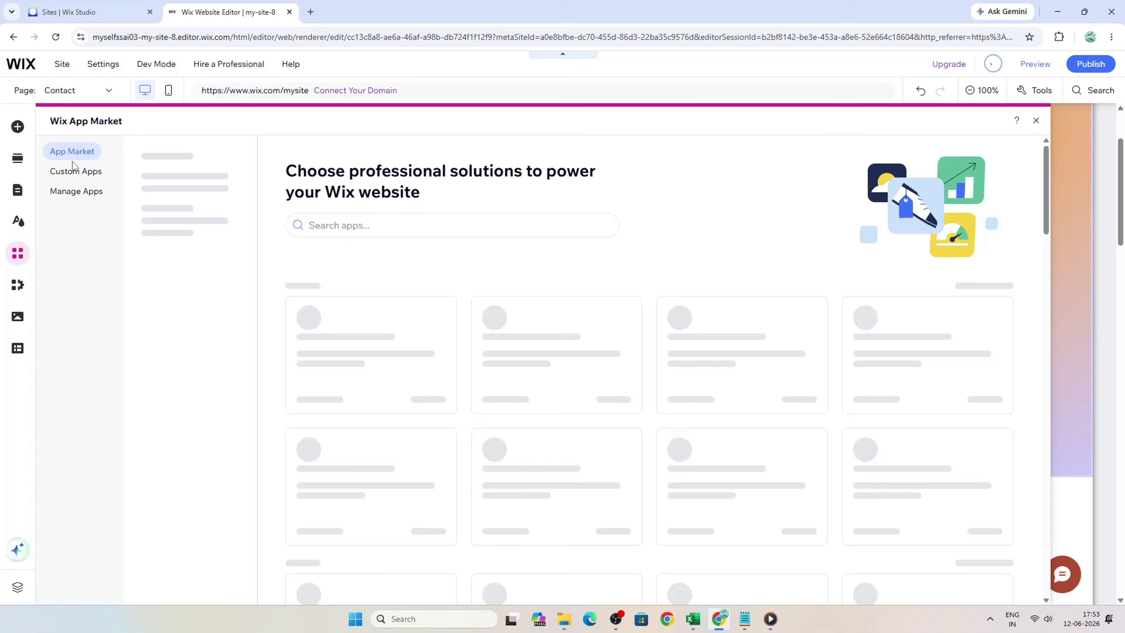
left_click(400, 231)
type("Wix Bookings")
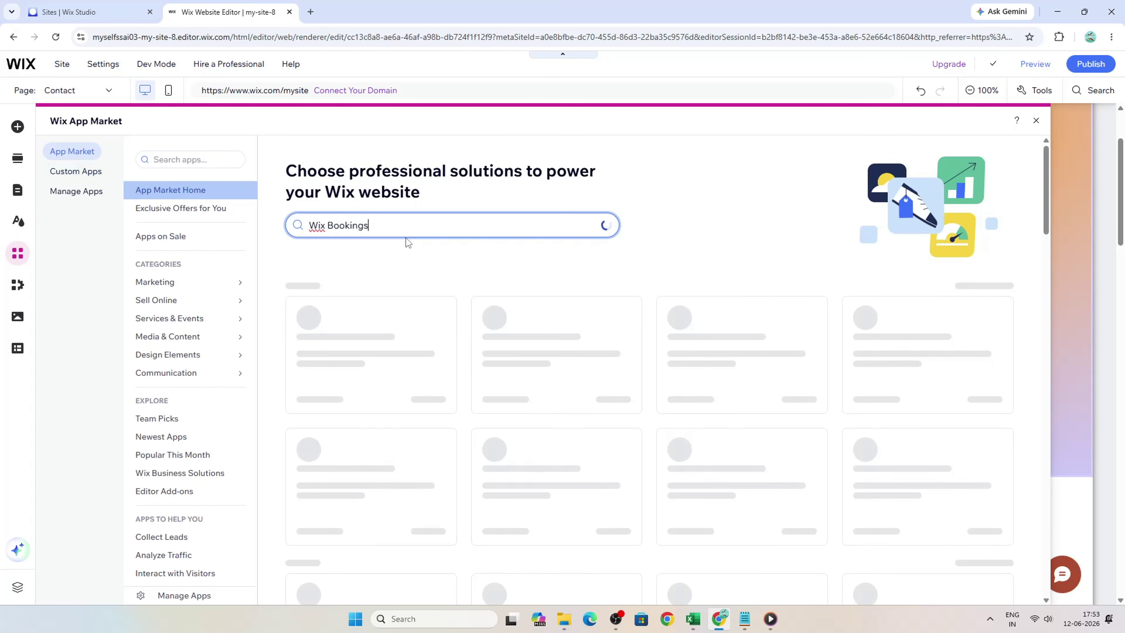
left_click(384, 290)
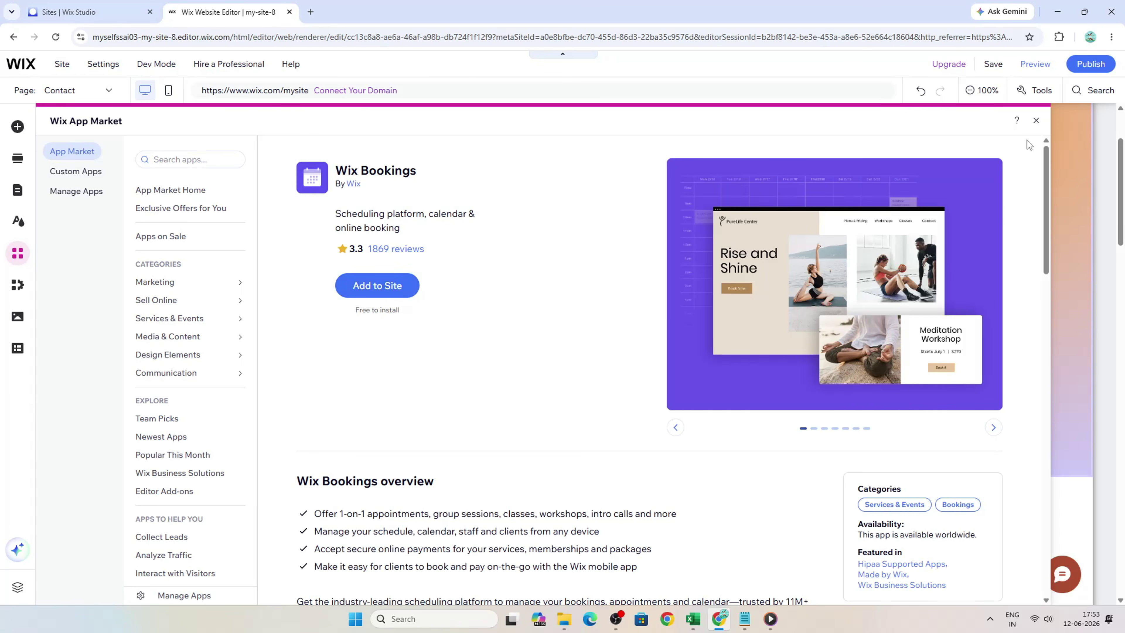
left_click(1036, 121)
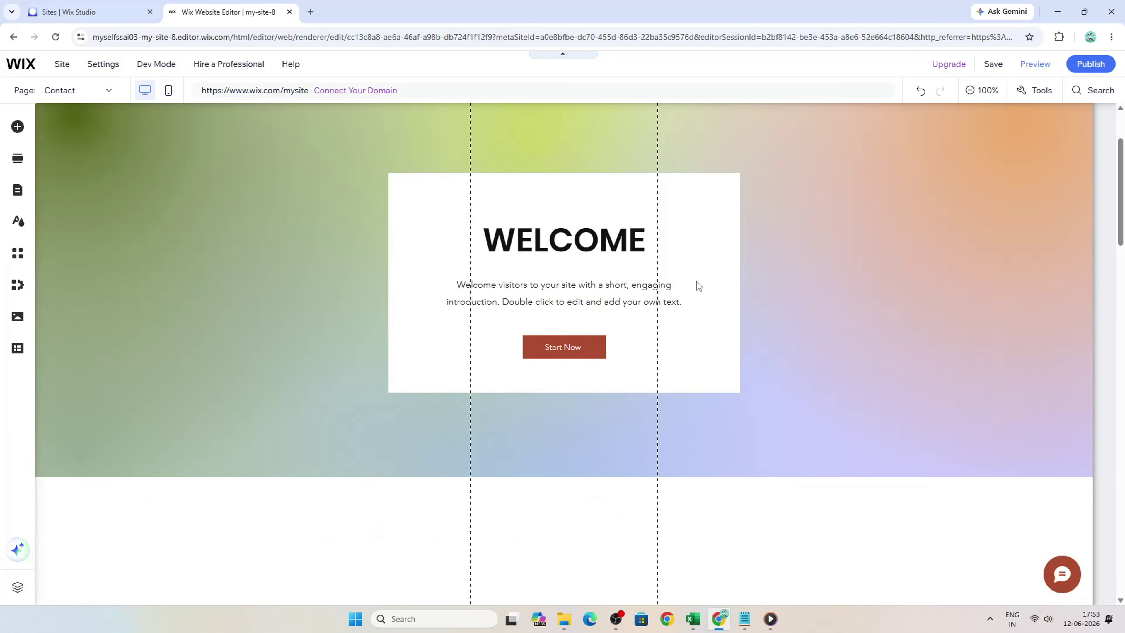
- Switch the editor to the mobile version of the Contact page and publish the site
key("ctrl+m")
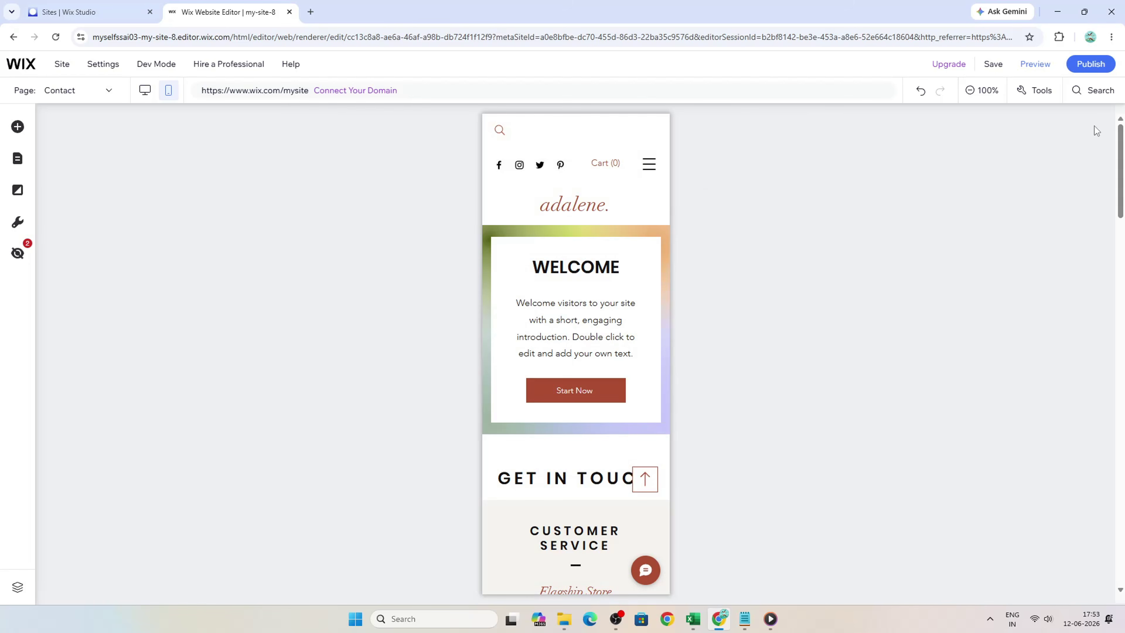
left_click(1092, 65)
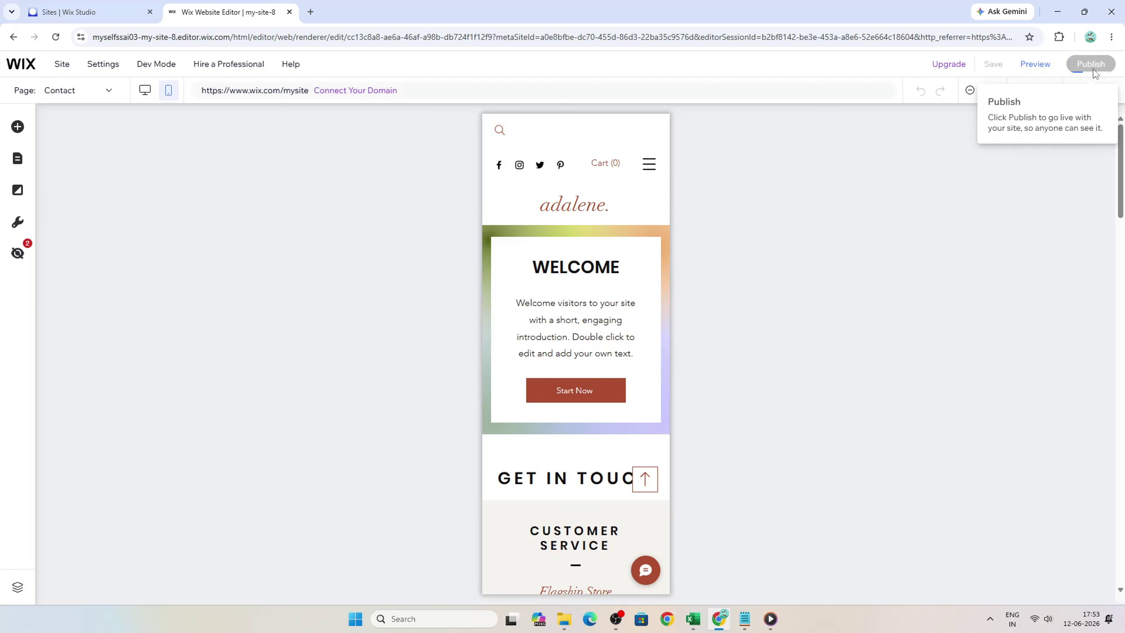